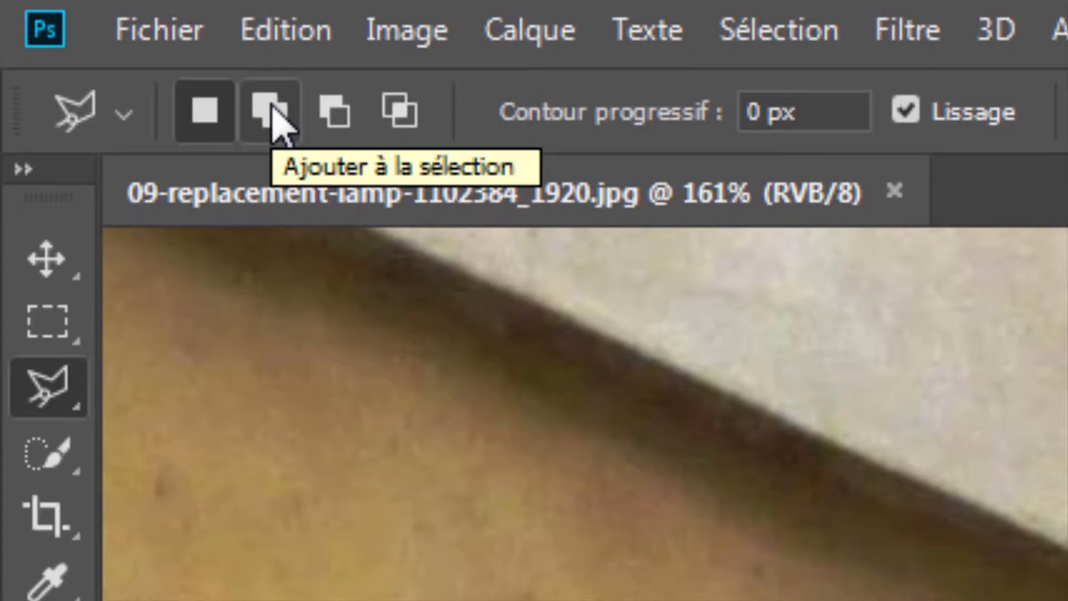
# Select the lantern's left glass pane with the Polygonal Lasso in add-to-selection mode.
pyautogui.click(273, 114)
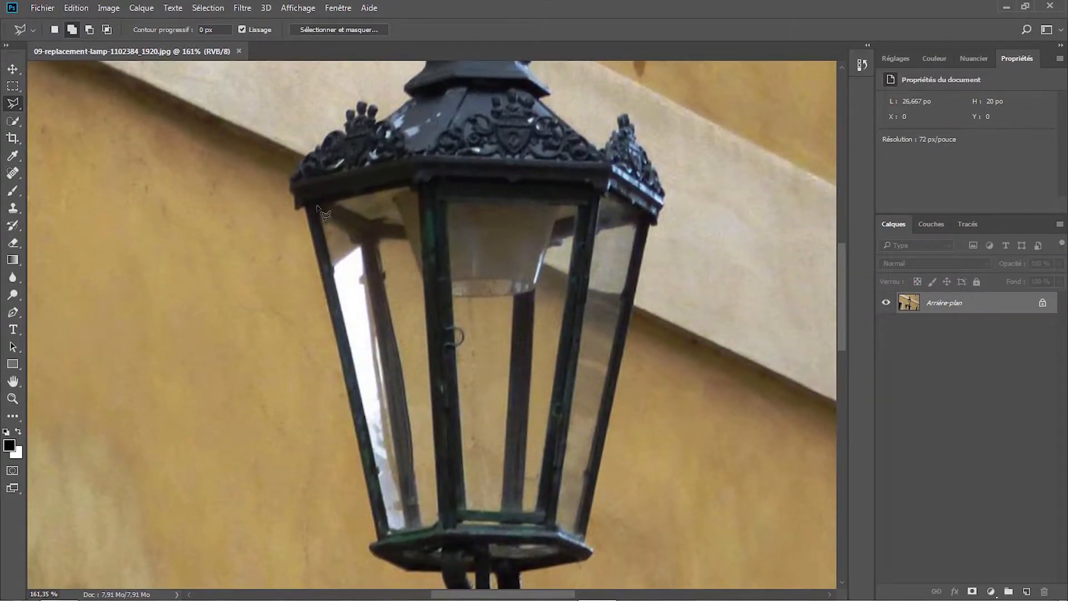
pyautogui.click(316, 207)
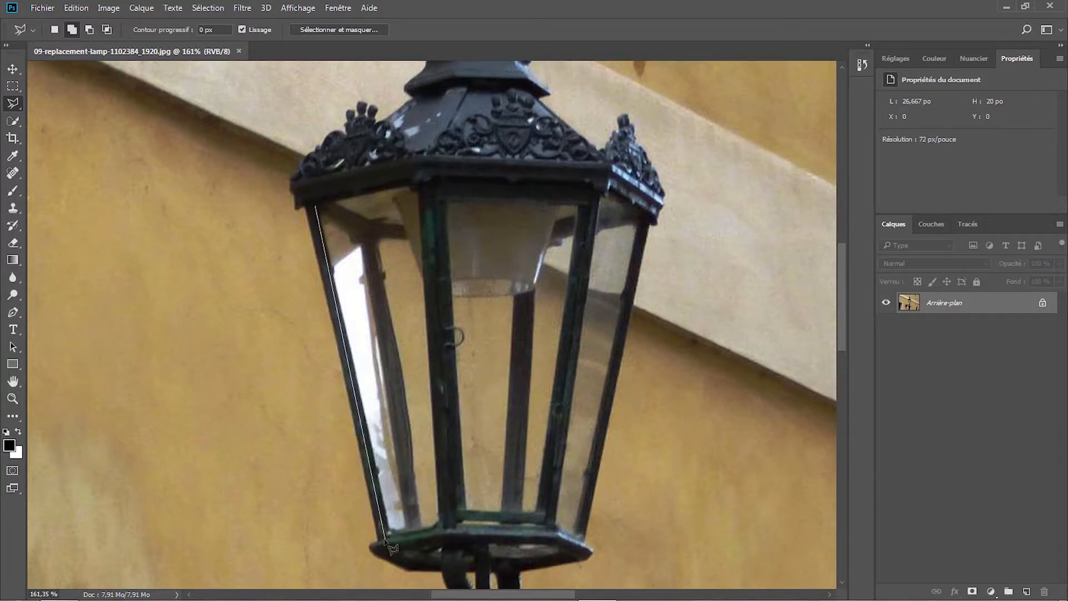
pyautogui.click(387, 536)
pyautogui.click(437, 526)
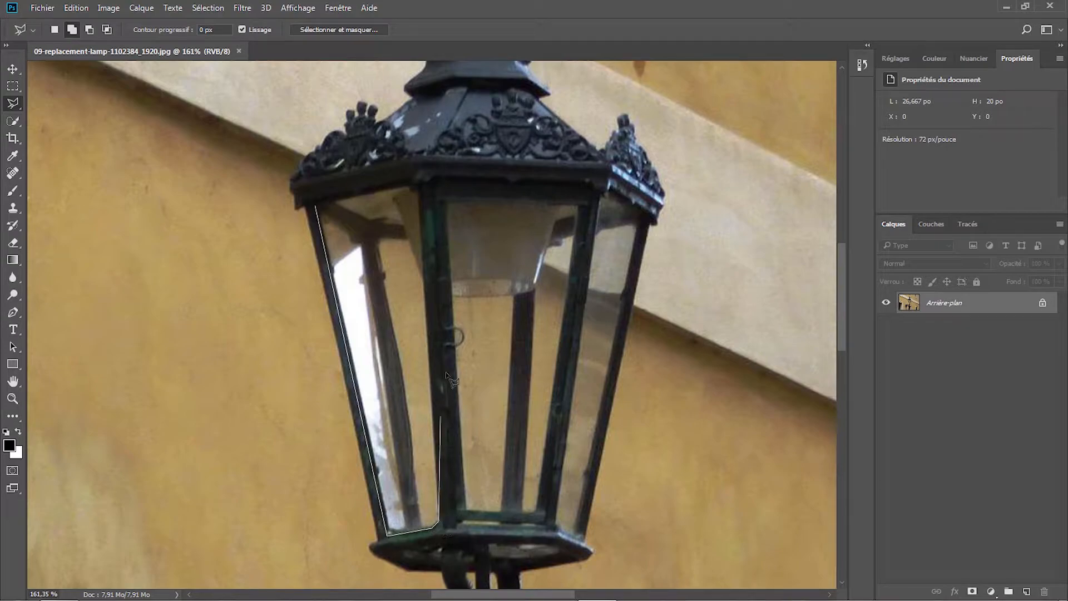
pyautogui.click(418, 186)
pyautogui.click(317, 207)
# Add the lantern's middle glass pane to the selection by tracing its frame edges.
pyautogui.click(459, 527)
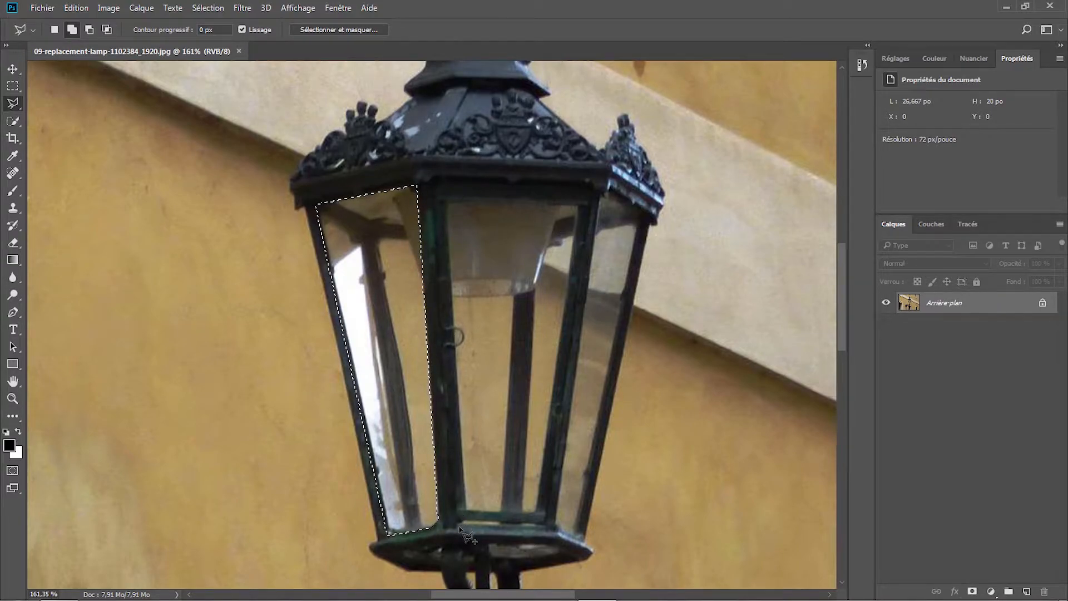
pyautogui.click(455, 484)
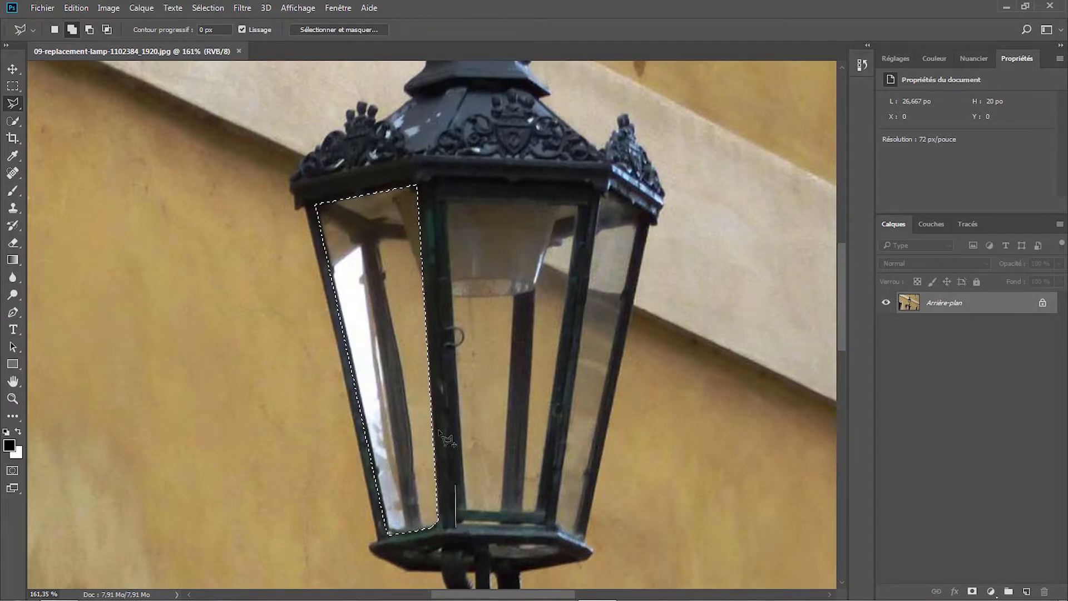
pyautogui.click(442, 185)
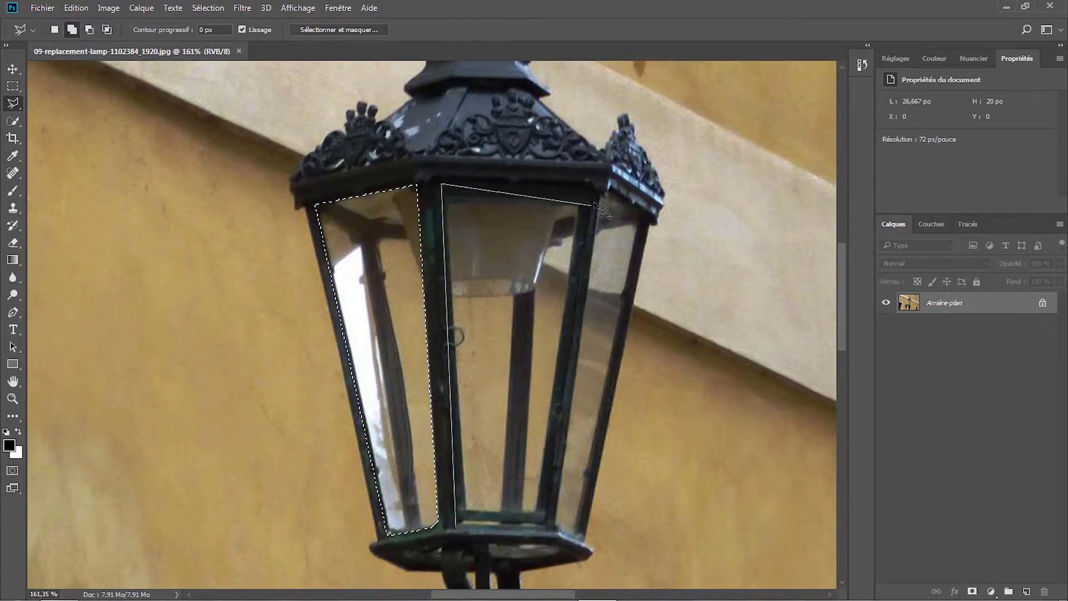
pyautogui.click(591, 194)
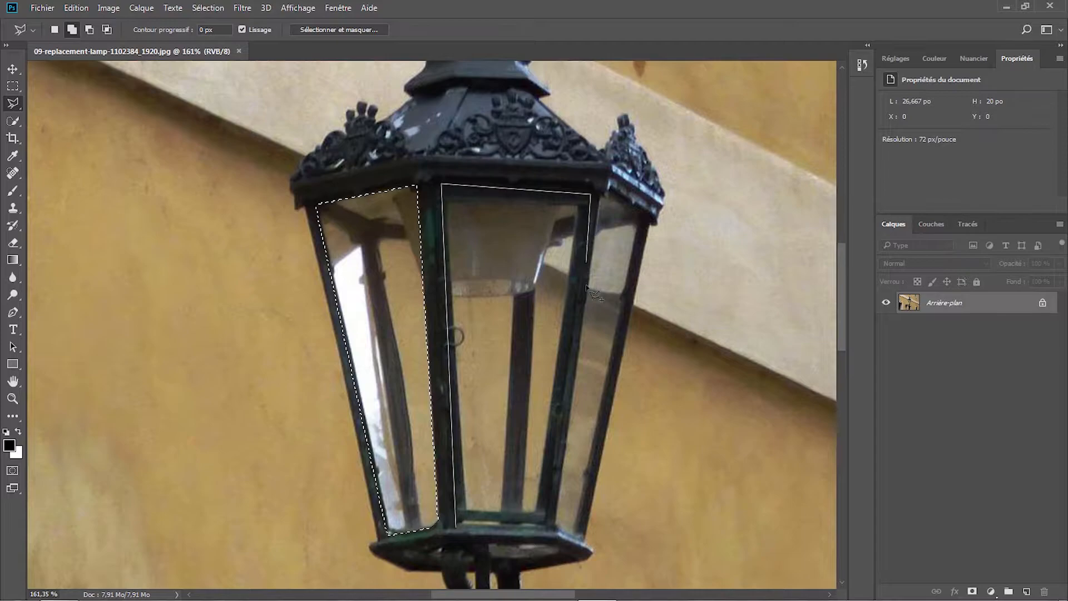
pyautogui.click(548, 527)
pyautogui.doubleClick(456, 526)
# Add the lantern's right glass pane and the flat glass panel on its underside to the selection.
pyautogui.click(601, 193)
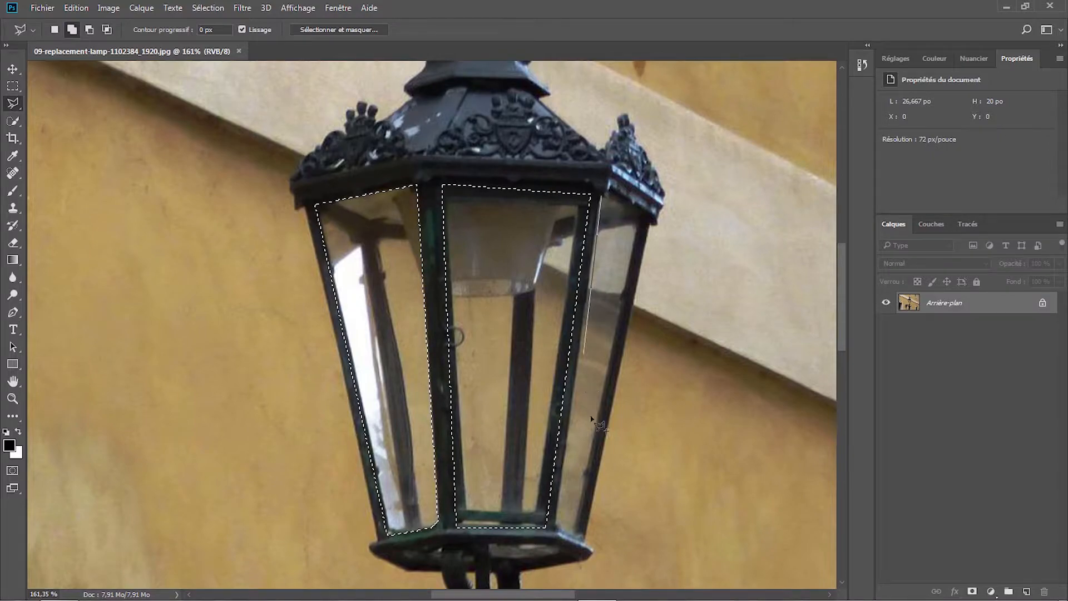
pyautogui.click(573, 533)
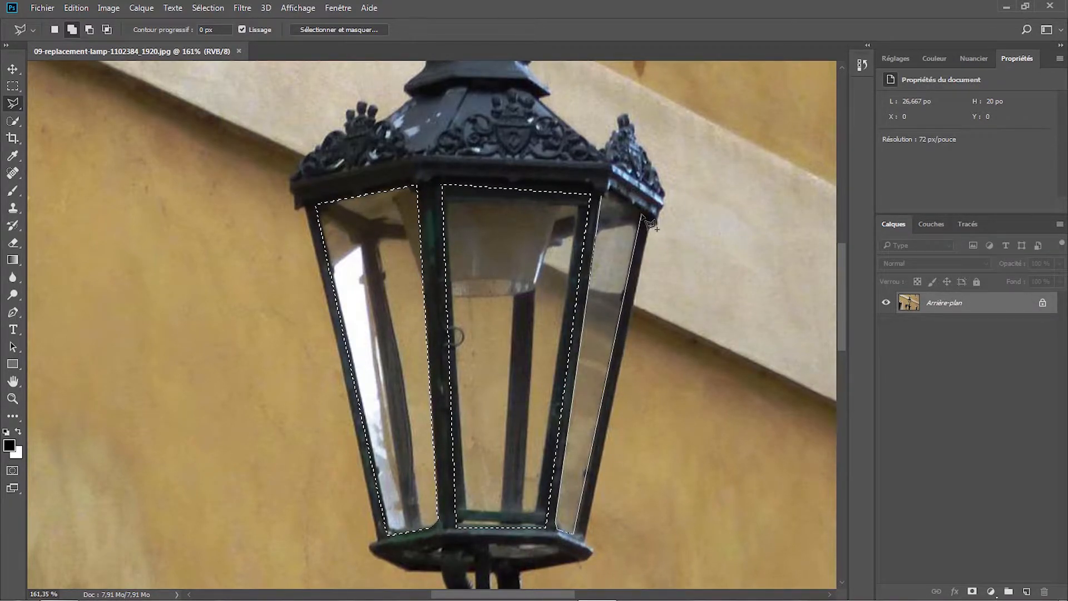
pyautogui.click(608, 200)
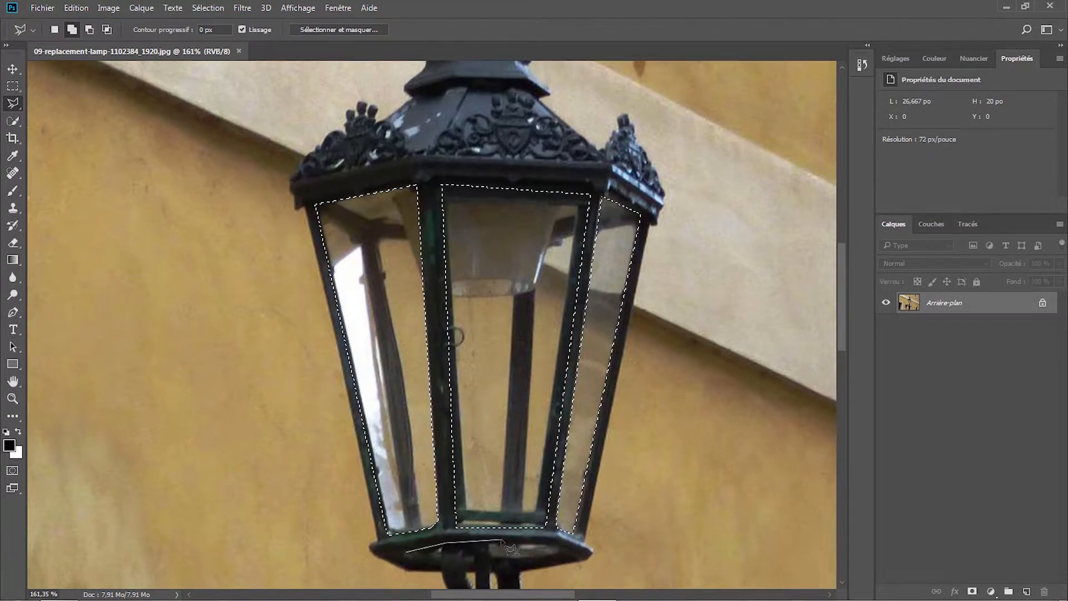
pyautogui.click(570, 557)
pyautogui.click(523, 563)
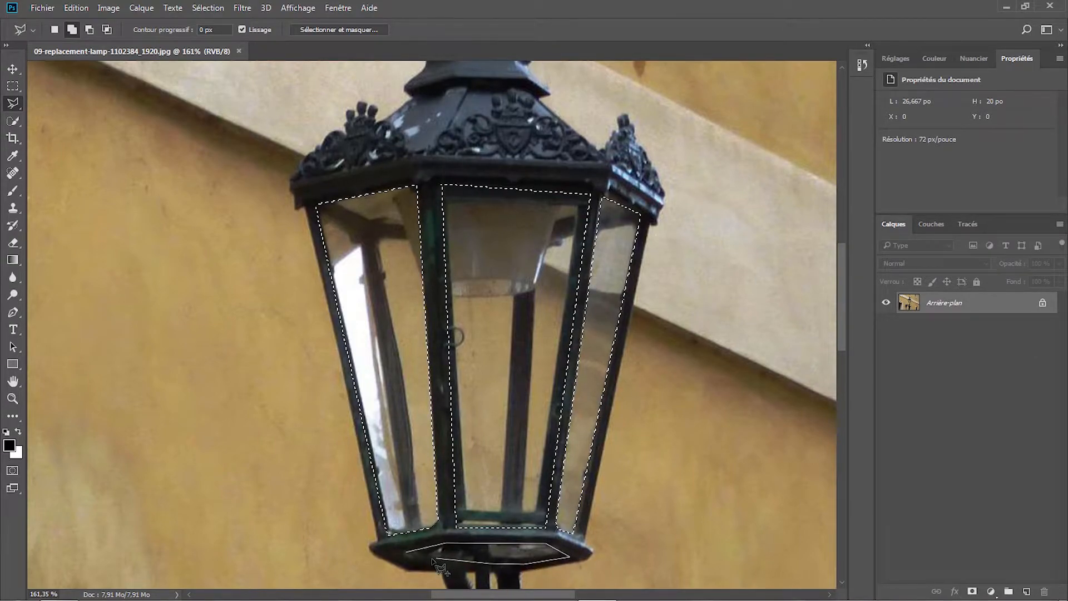
pyautogui.click(410, 555)
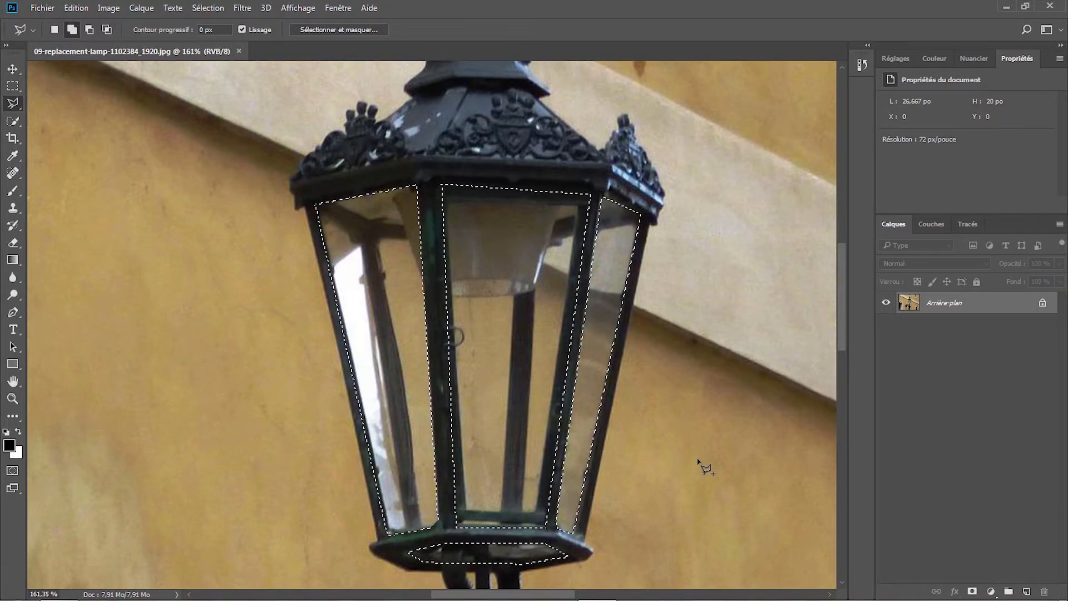
# Copy the selected glass panes to a new layer and rename it Glass.
pyautogui.hotkey('ctrl', 'j')
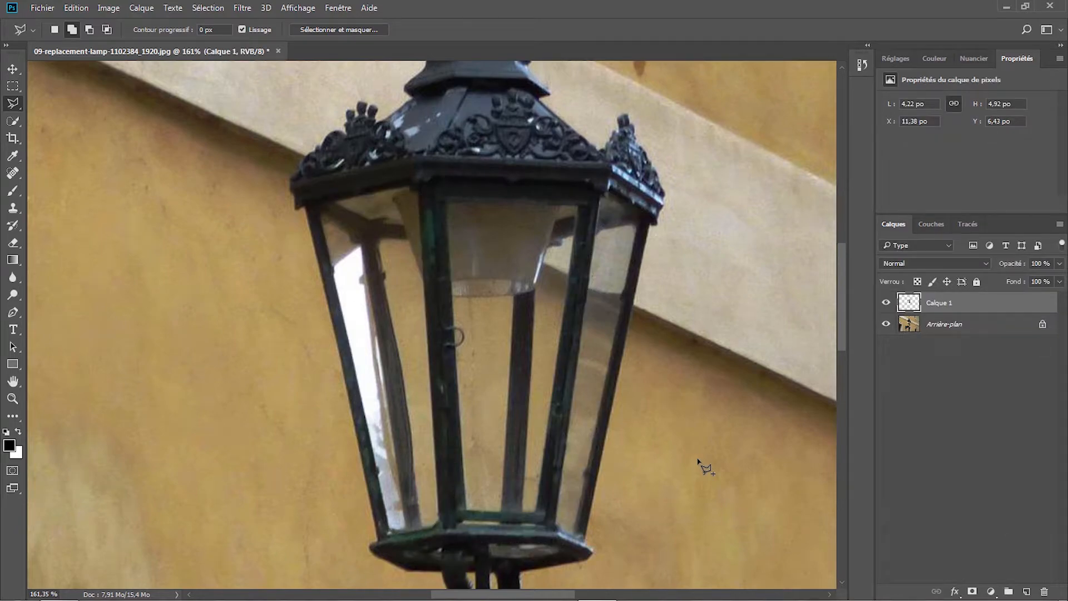
pyautogui.doubleClick(946, 302)
pyautogui.write('Glass')
pyautogui.press('Return')
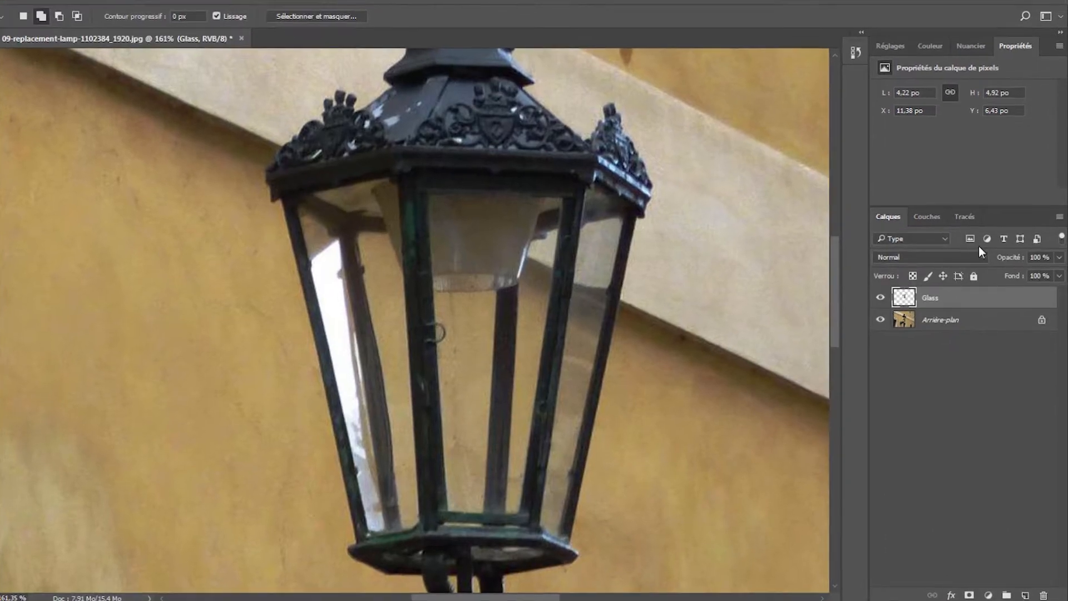
# Set the Glass layer's blend mode to Densité linéaire - (Ajout) and convert the layer to a smart object.
pyautogui.click(962, 259)
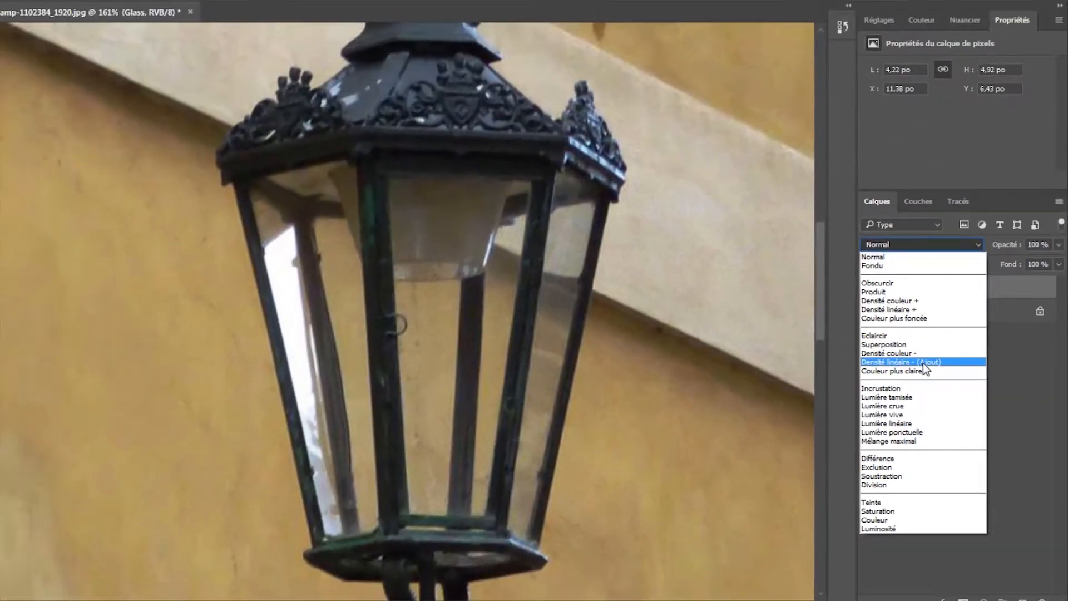
pyautogui.click(832, 290)
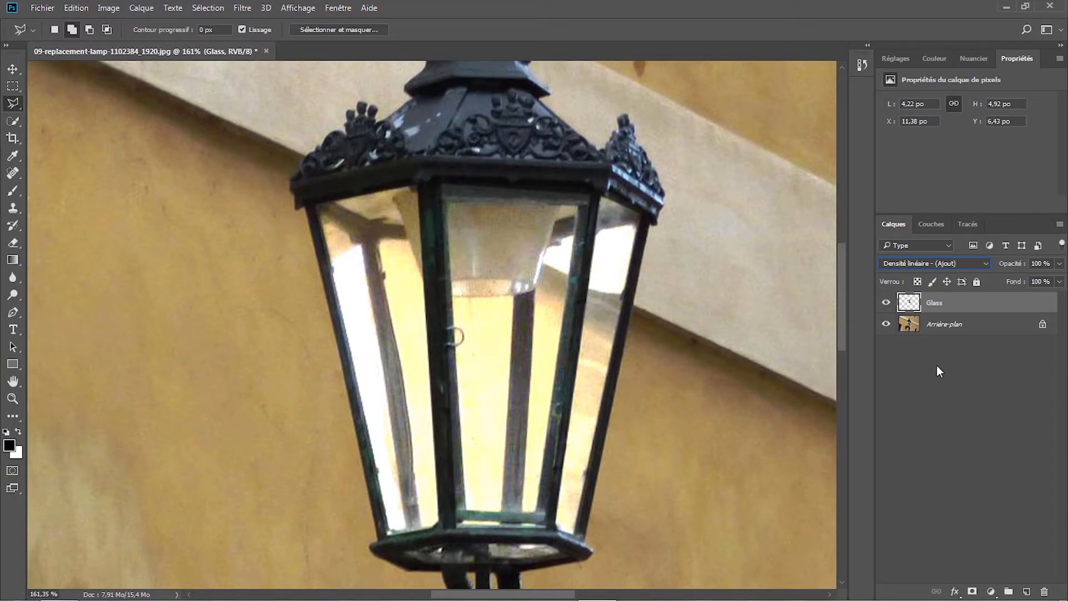
pyautogui.rightClick(951, 303)
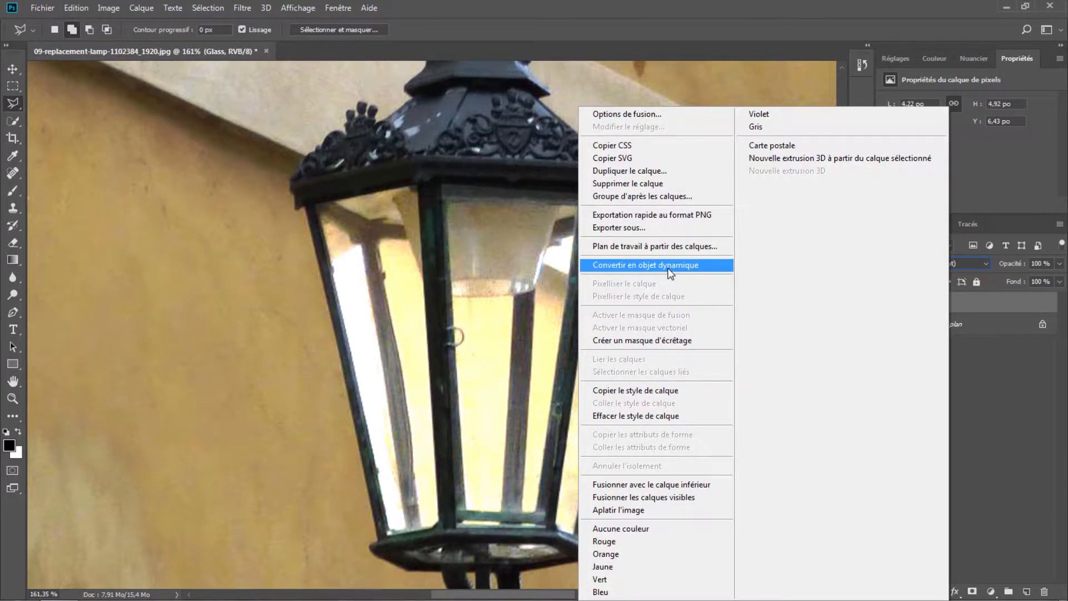
pyautogui.click(668, 268)
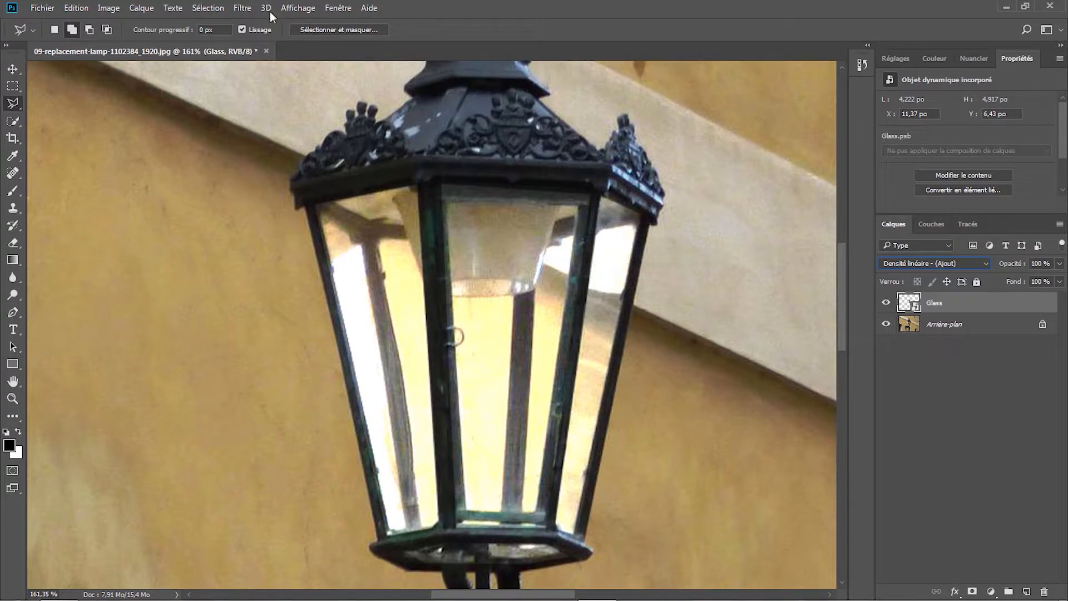
# Apply a Gaussian blur with a radius of 2 pixels to the Glass layer.
pyautogui.click(242, 9)
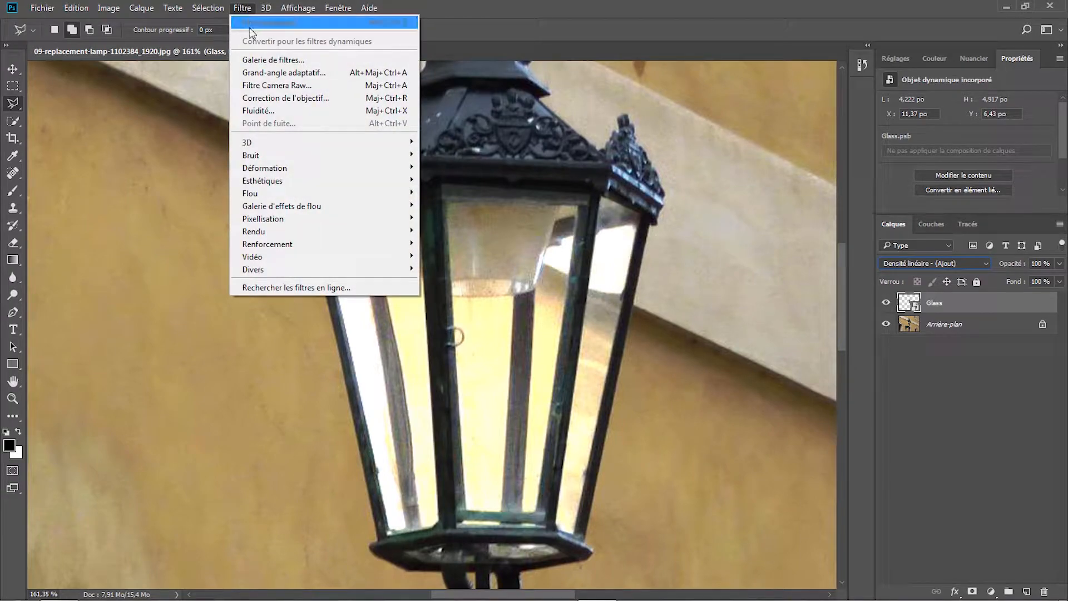
pyautogui.moveTo(300, 194)
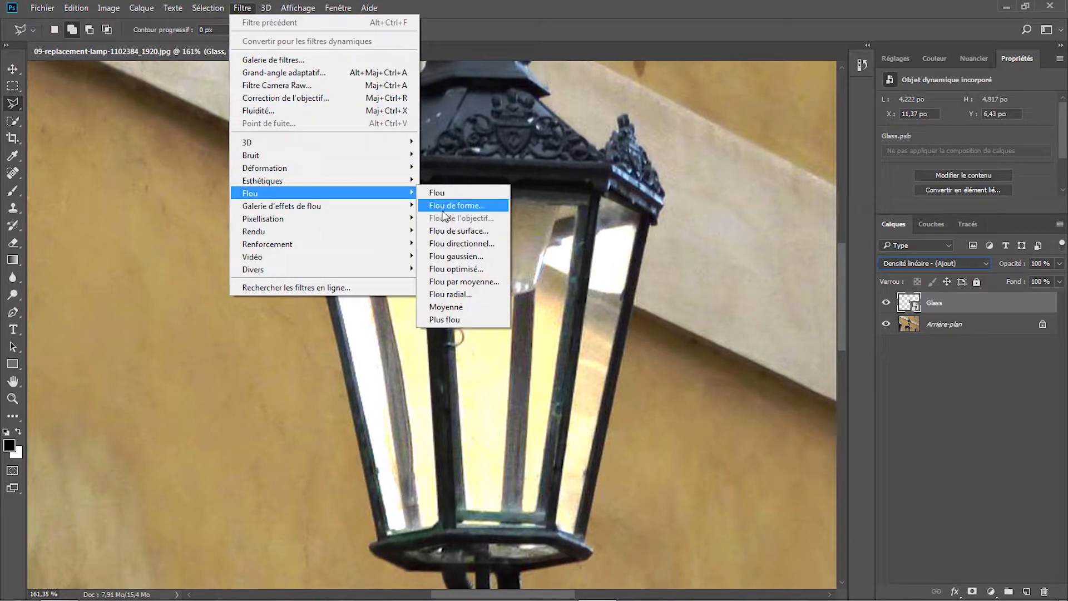
pyautogui.click(483, 256)
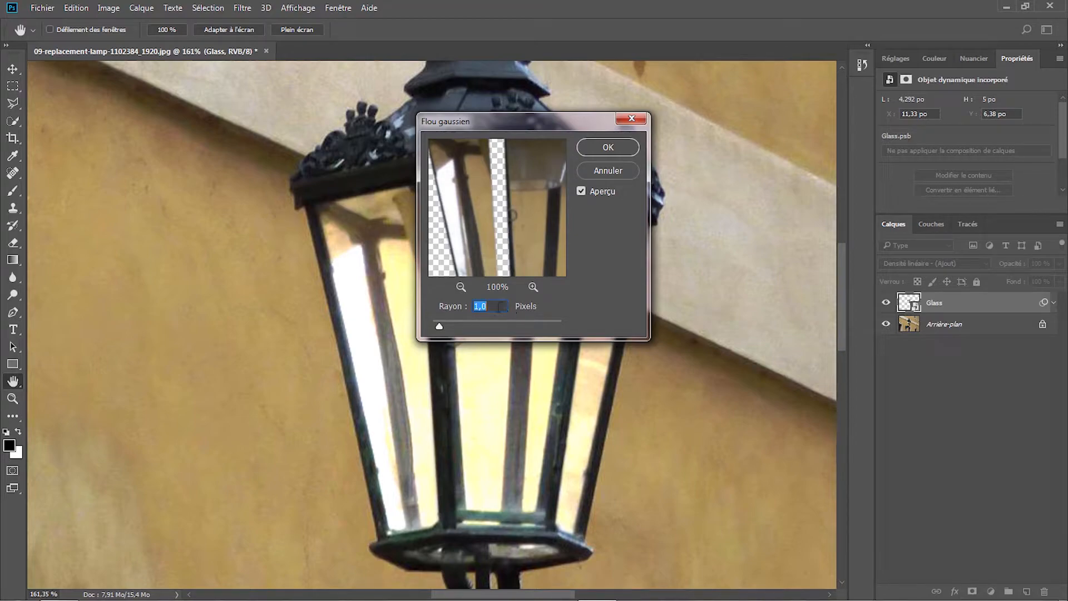
pyautogui.write('2')
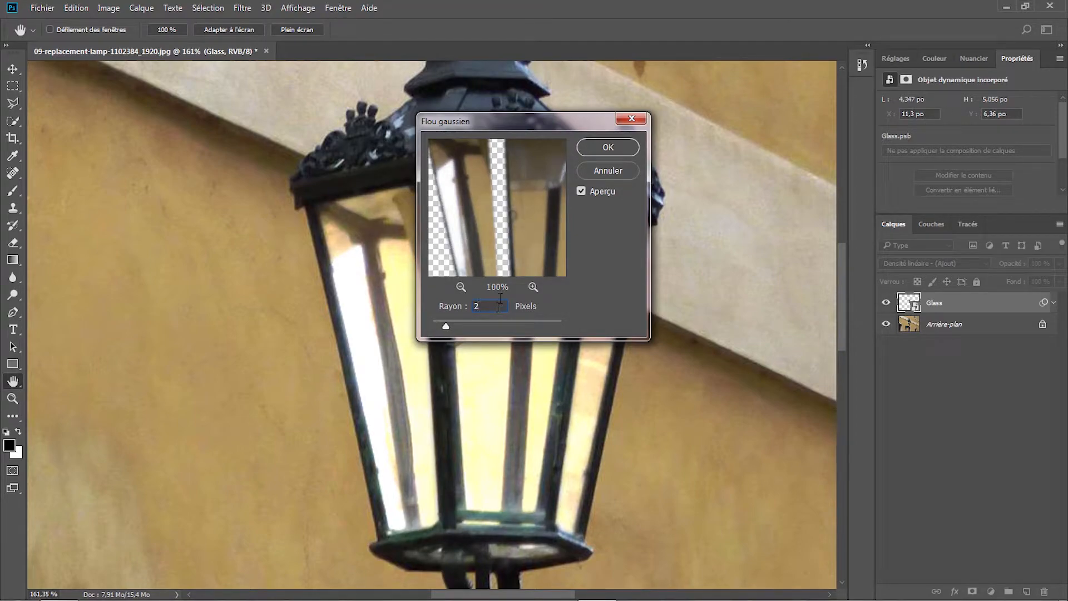
pyautogui.click(624, 151)
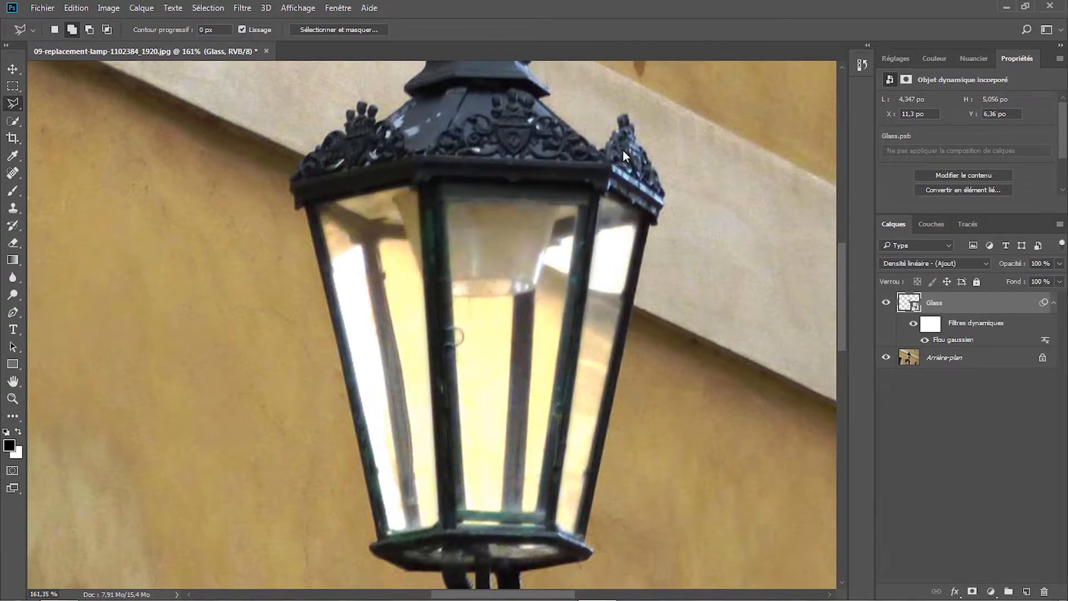
# Add a Correspondance de couleur adjustment layer above the background using the NightFromDay.CUBE 3D LUT.
pyautogui.click(947, 365)
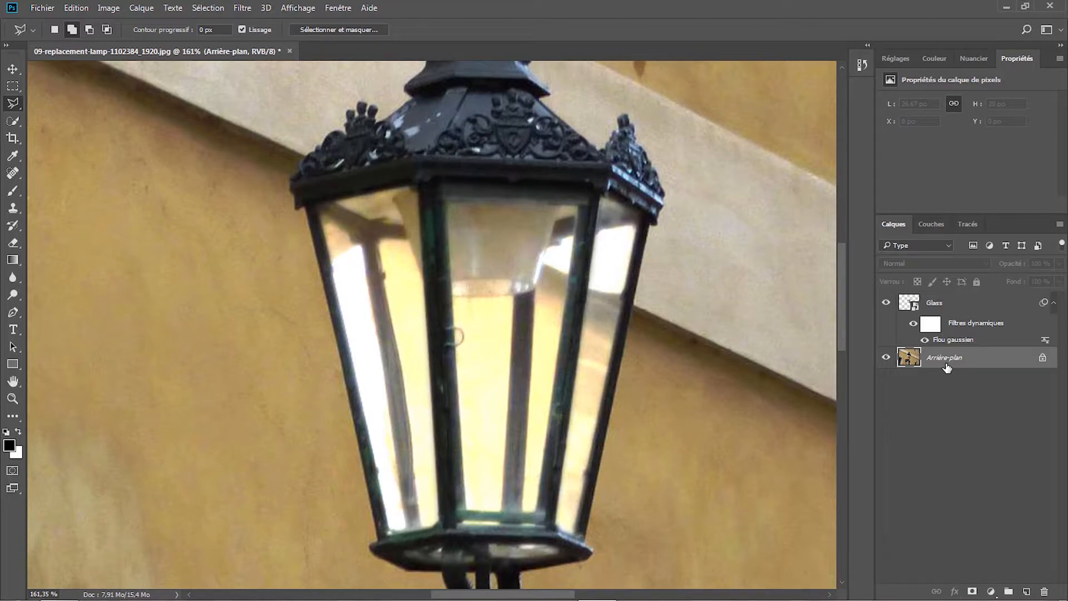
pyautogui.click(989, 591)
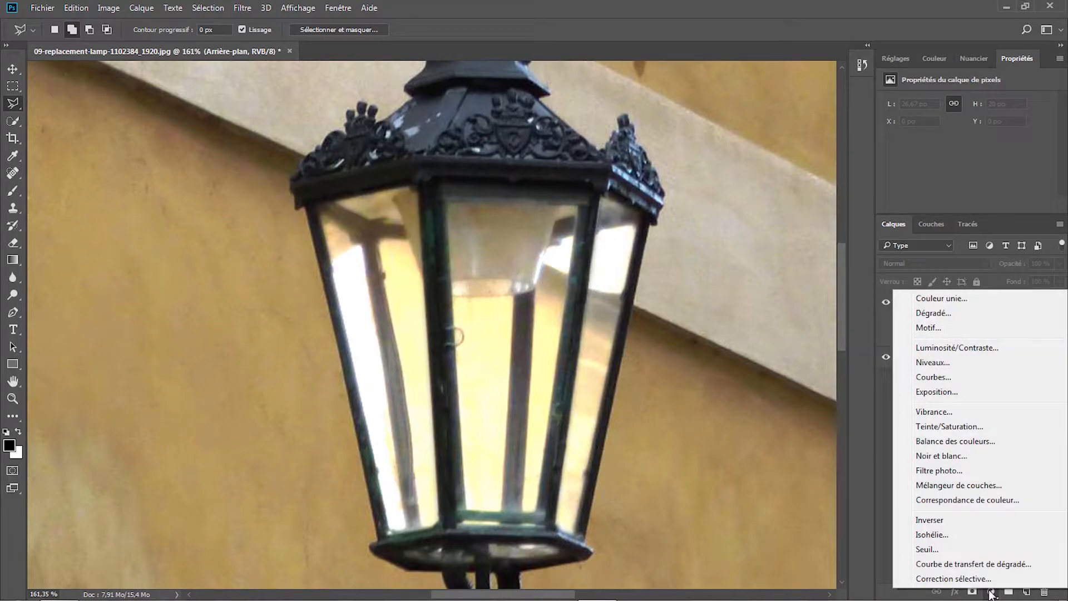
pyautogui.click(961, 501)
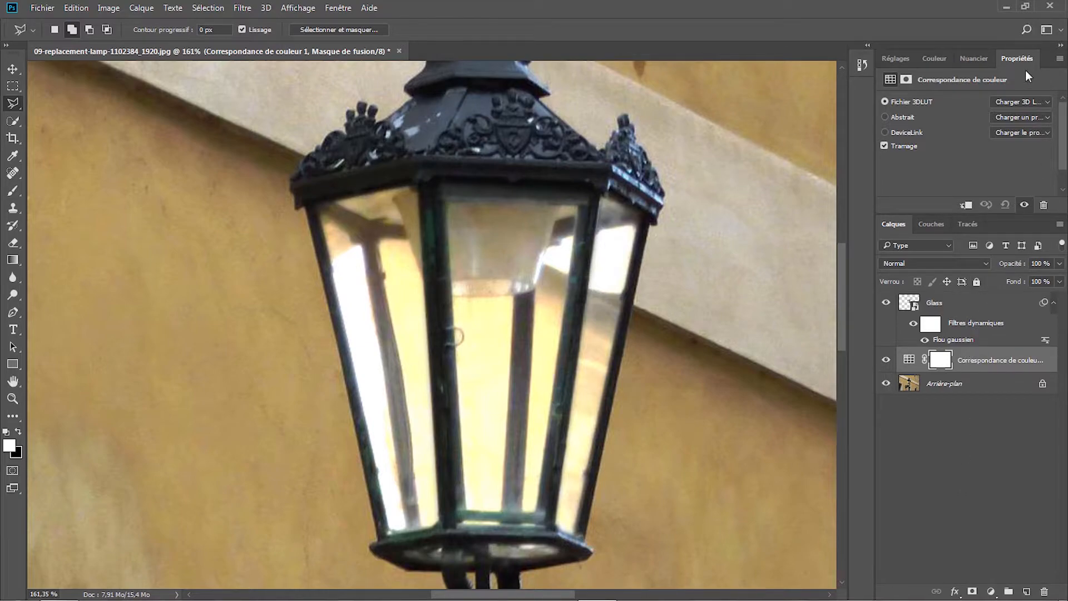
pyautogui.click(1048, 103)
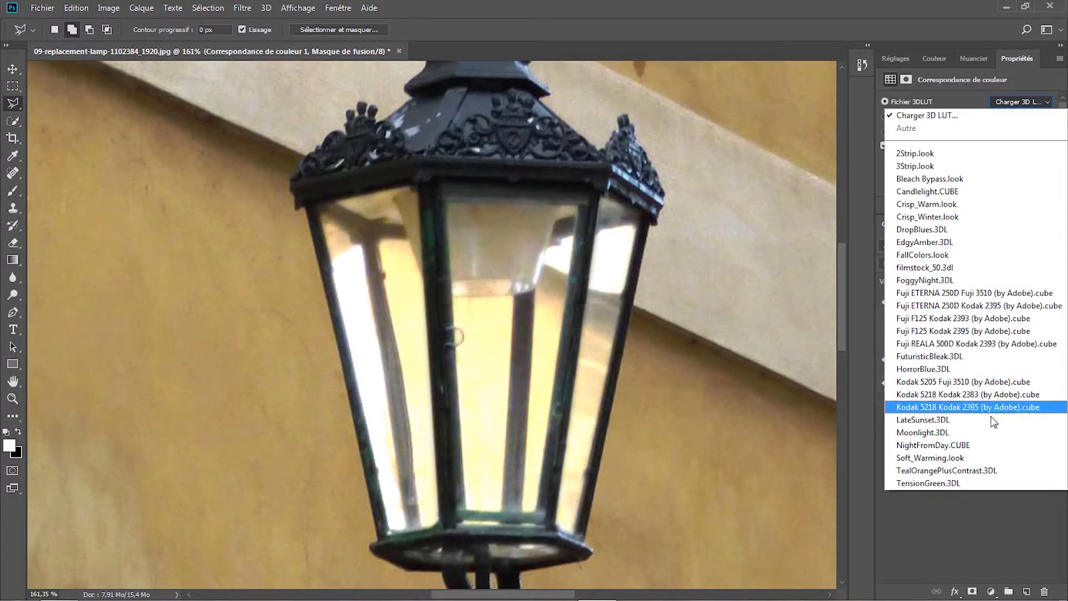
pyautogui.click(985, 447)
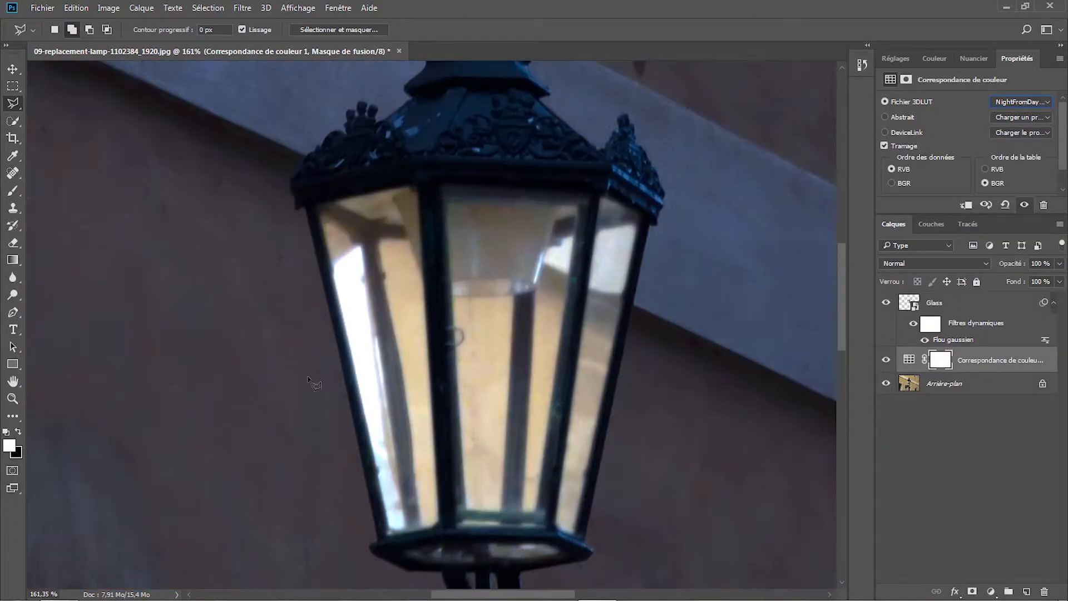
# Add a Teinte/Saturation adjustment above the colour lookup layer with saturation -20 and lightness -30.
pyautogui.click(12, 398)
pyautogui.click(399, 29)
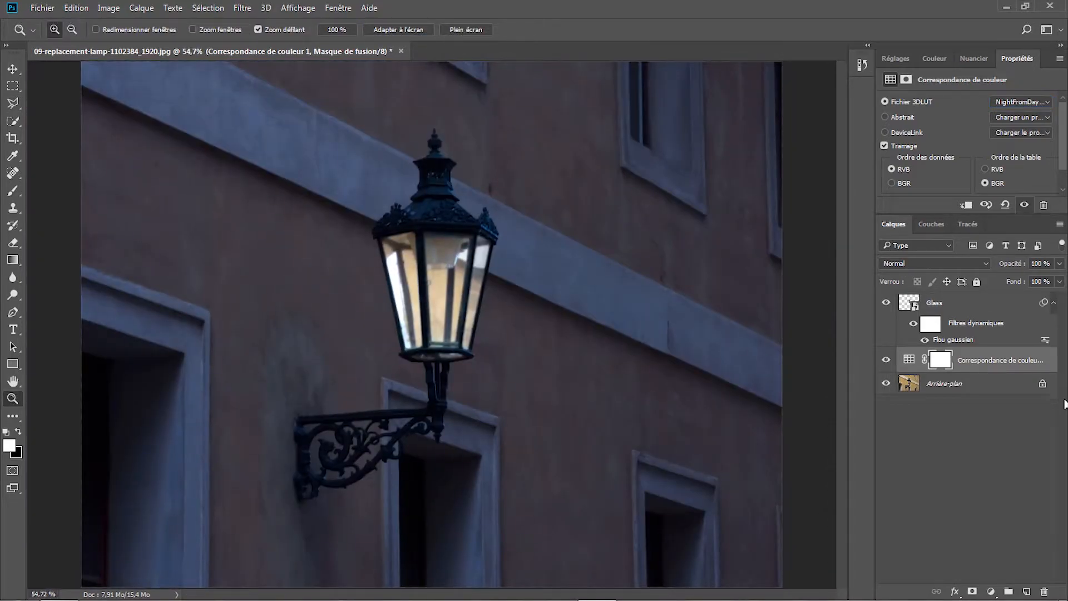
pyautogui.click(992, 592)
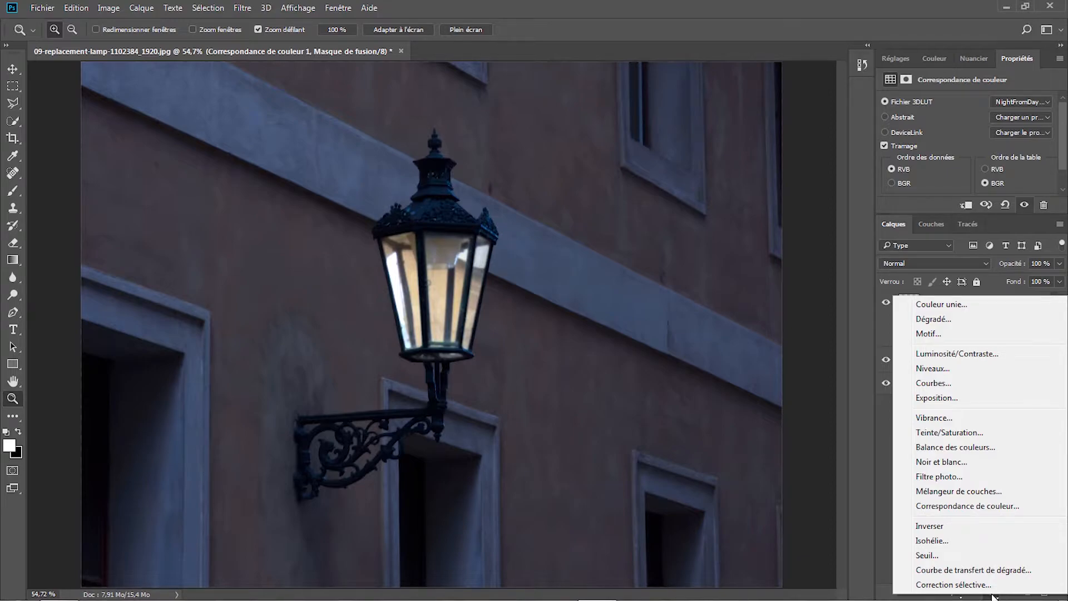
pyautogui.click(964, 434)
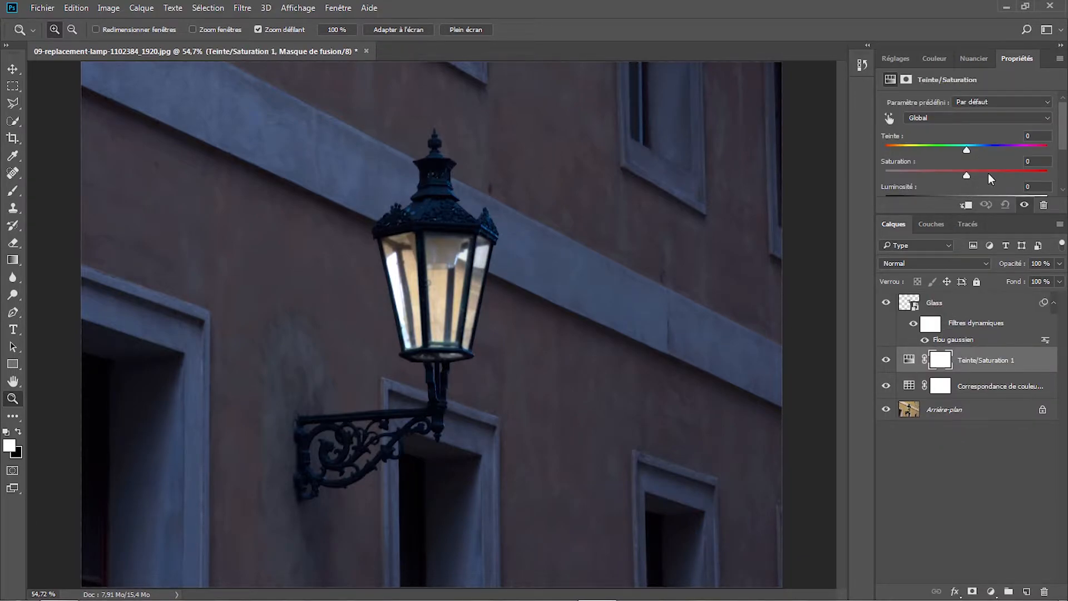
pyautogui.click(1029, 161)
pyautogui.write('-20')
pyautogui.click(1041, 189)
pyautogui.write('-30')
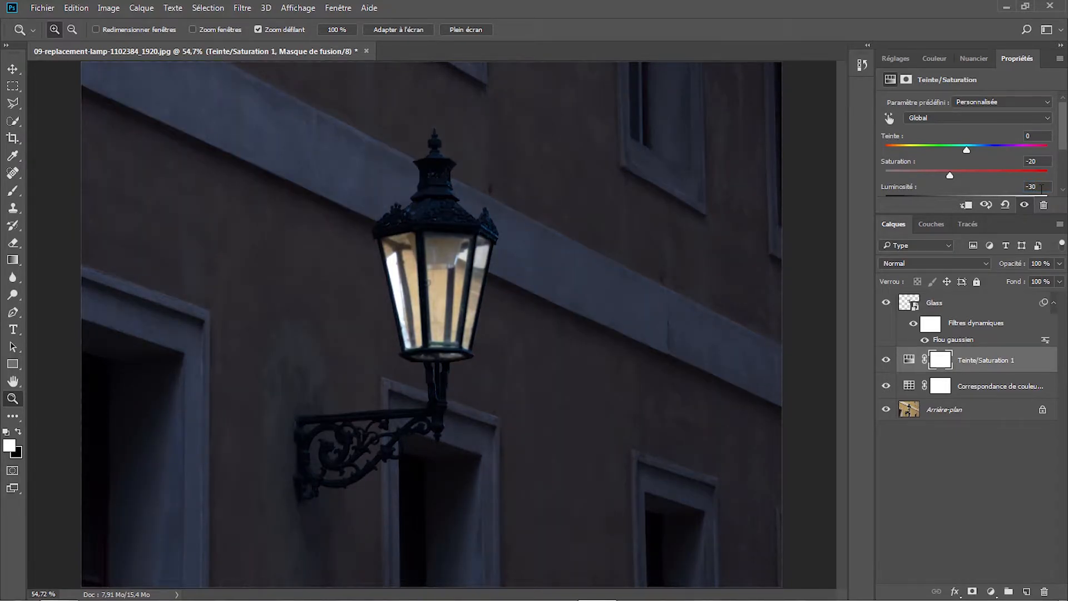
# Create a new empty layer above the Glass layer and rename it Lumiere.
pyautogui.click(934, 306)
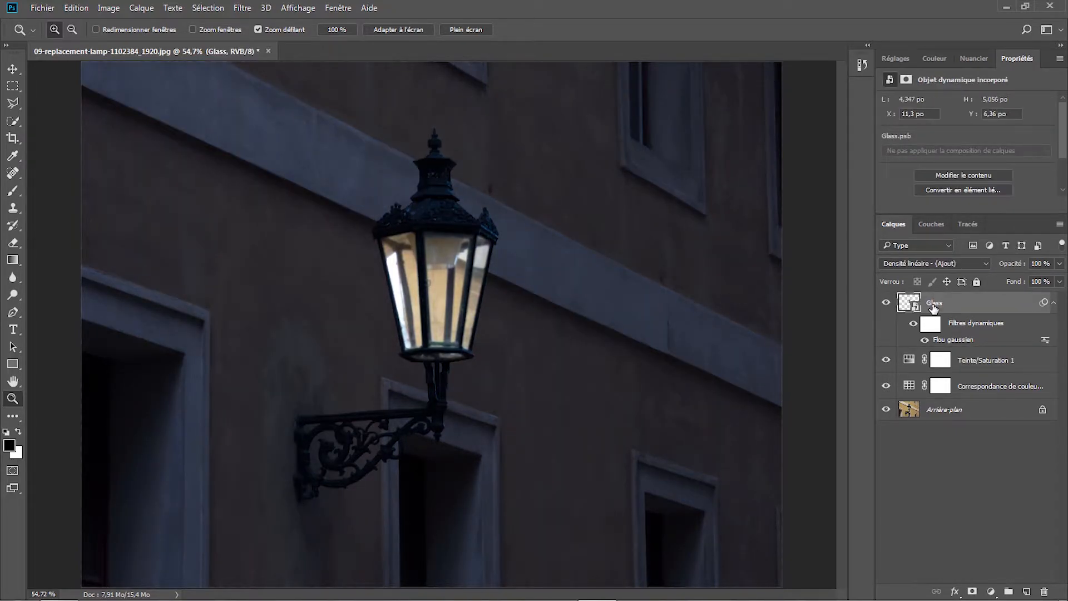
pyautogui.click(1027, 592)
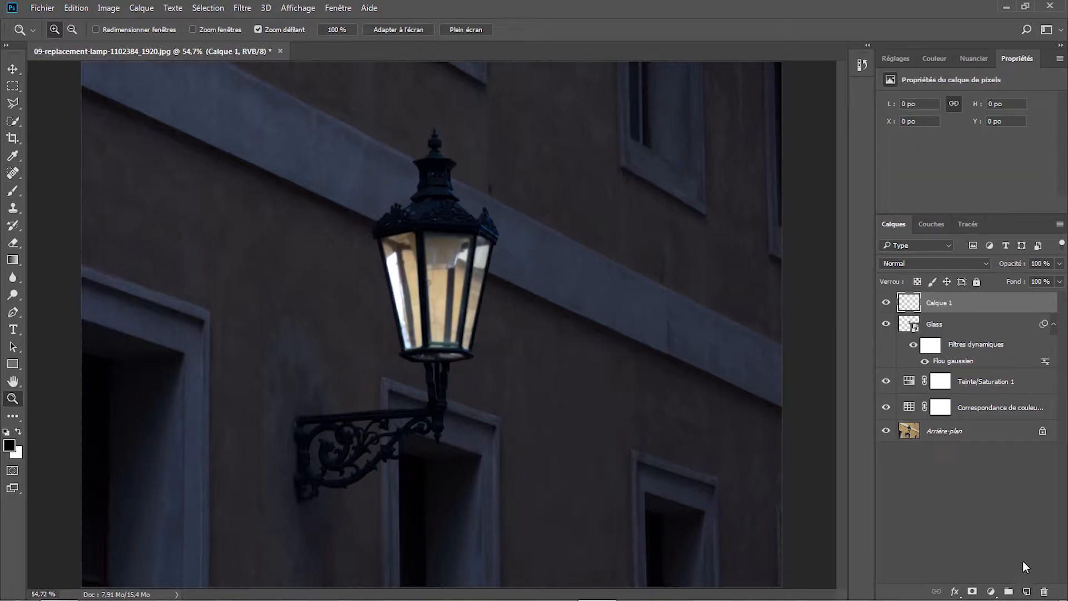
pyautogui.doubleClick(946, 304)
pyautogui.write('Lumiere')
pyautogui.press('Return')
pyautogui.click(71, 28)
pyautogui.click(487, 267)
pyautogui.click(468, 272)
pyautogui.click(468, 276)
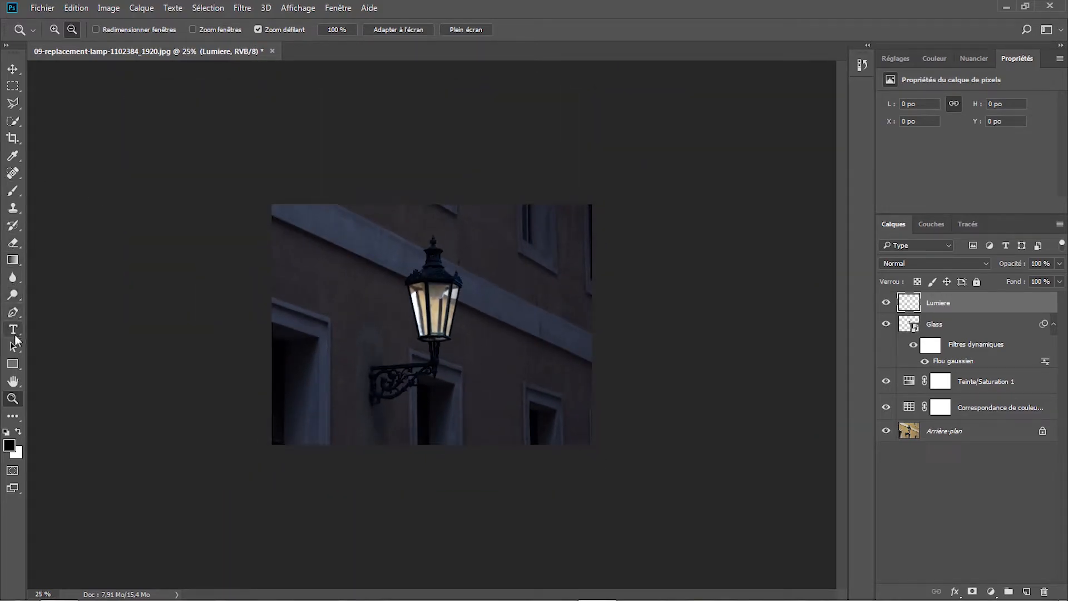
# Draw a black rectangle about 3276 × 2608 px extending past the canvas on the Lumiere layer and set its blend mode to Densité couleur -.
pyautogui.click(13, 365)
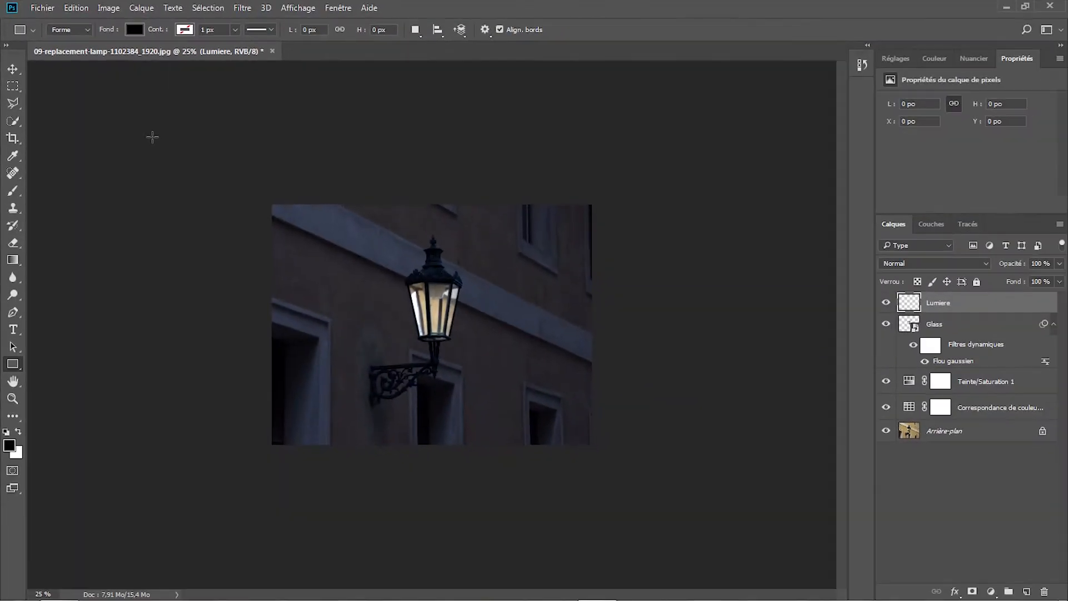
pyautogui.moveTo(163, 117); pyautogui.dragTo(710, 553)
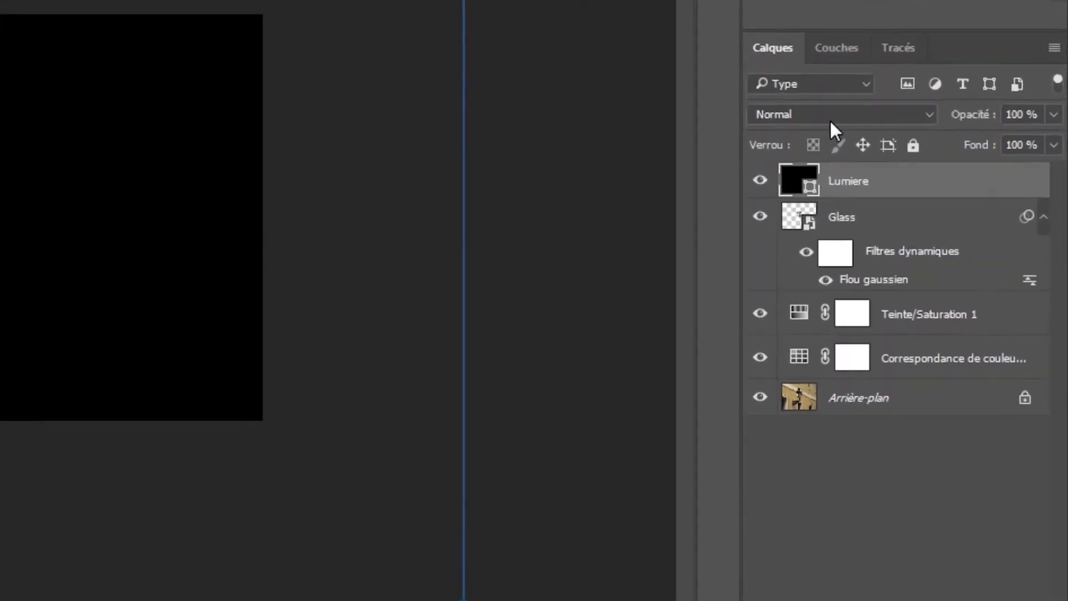
pyautogui.click(831, 119)
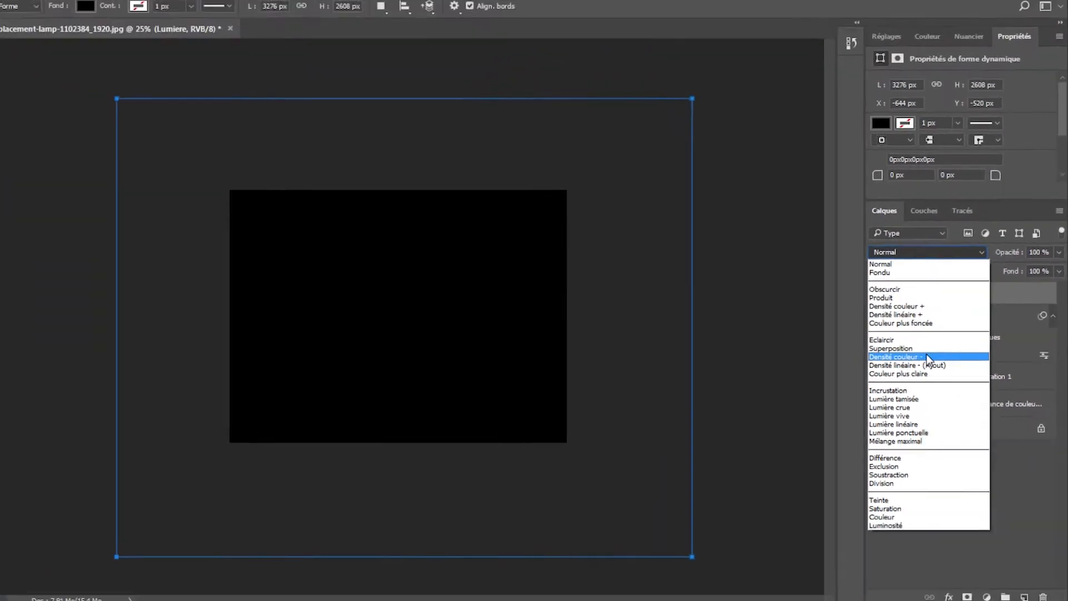
pyautogui.click(926, 356)
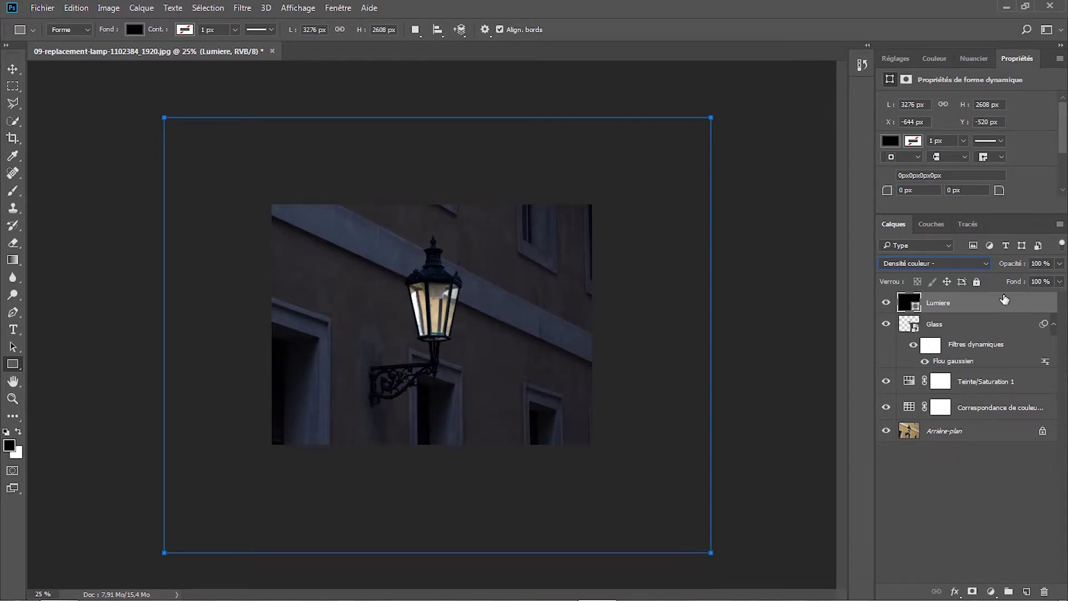
# Convert the Lumiere layer to a smart object and apply a Halo filter with the 105 mm (normal) lens, centring the flare.
pyautogui.rightClick(978, 303)
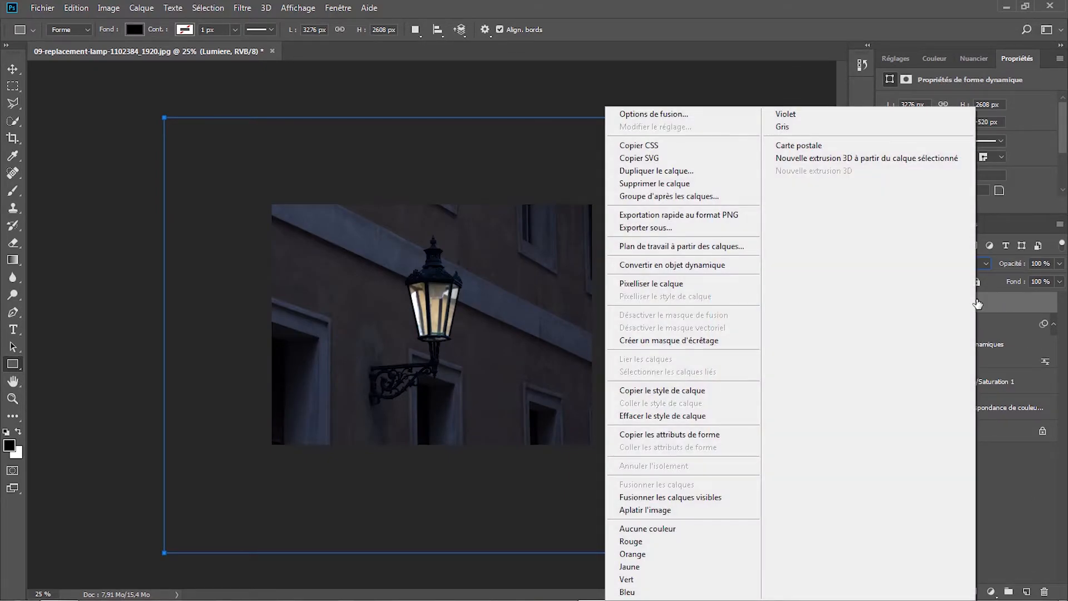
pyautogui.click(718, 271)
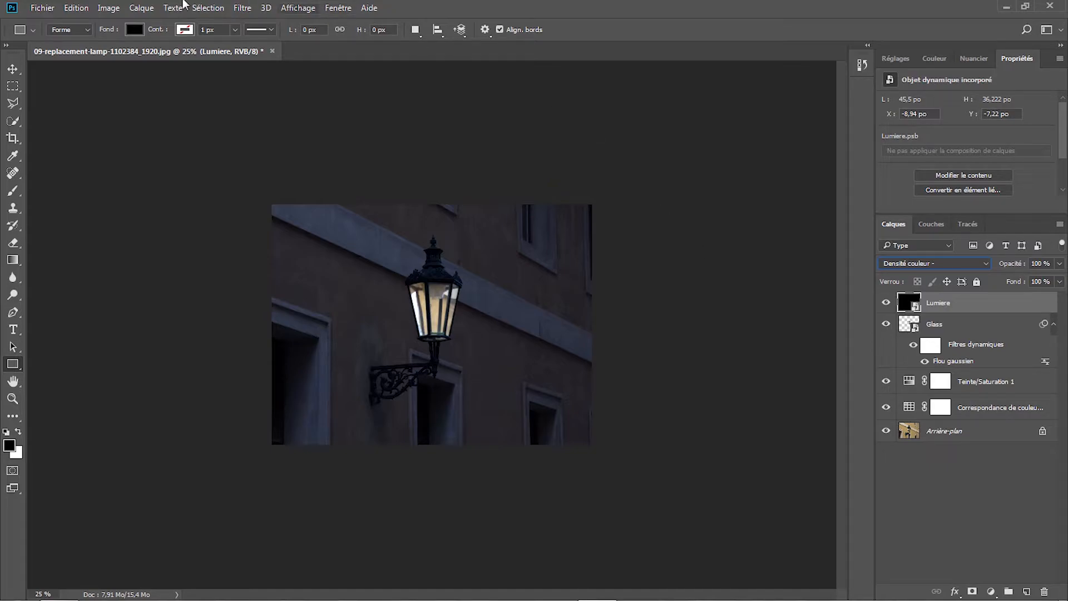
pyautogui.click(242, 9)
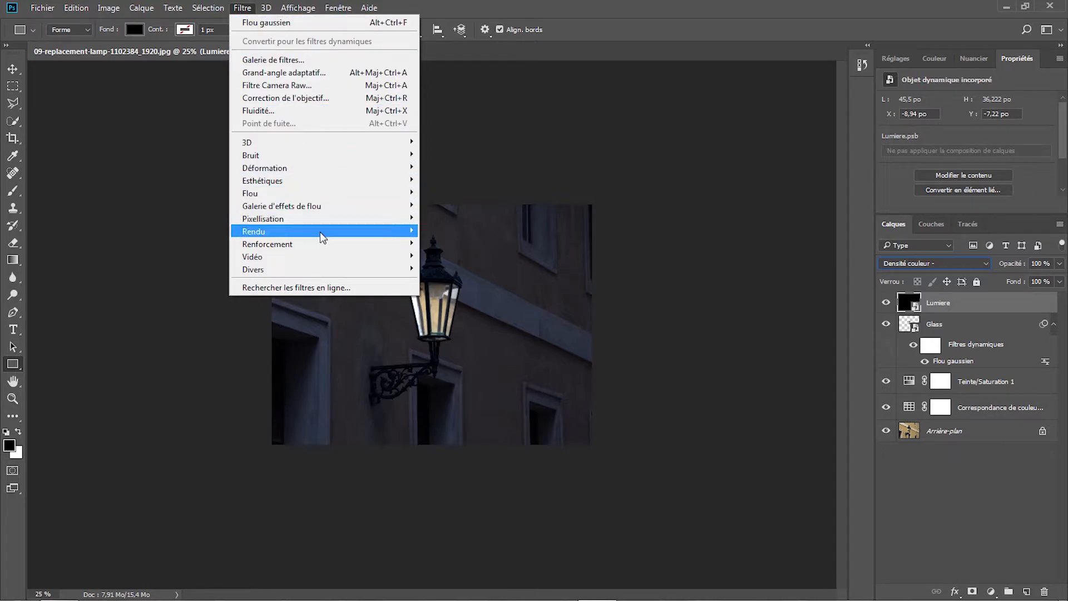
pyautogui.moveTo(321, 234)
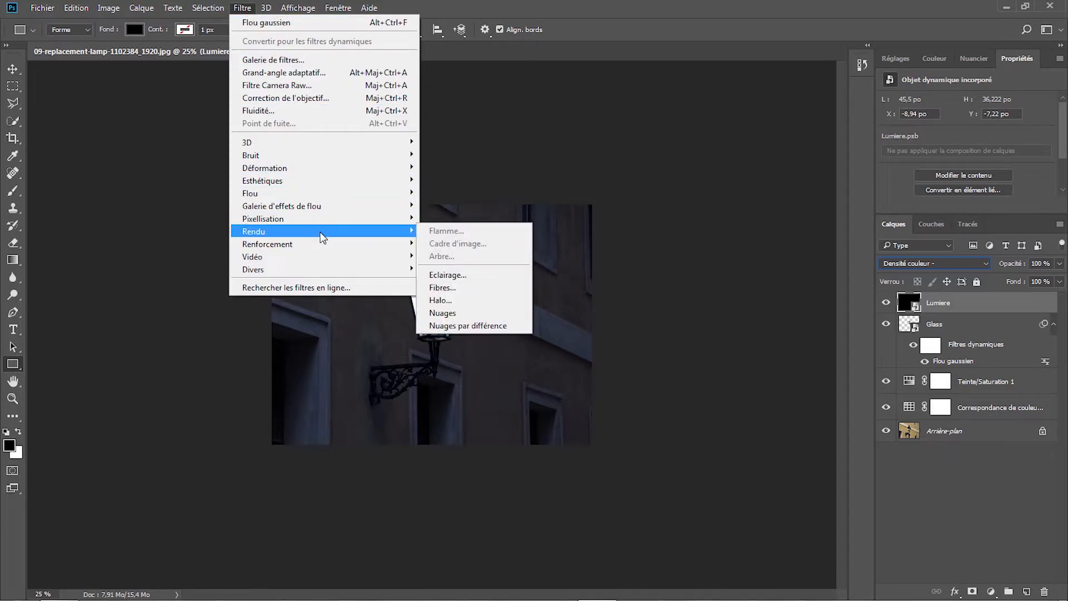
pyautogui.click(466, 298)
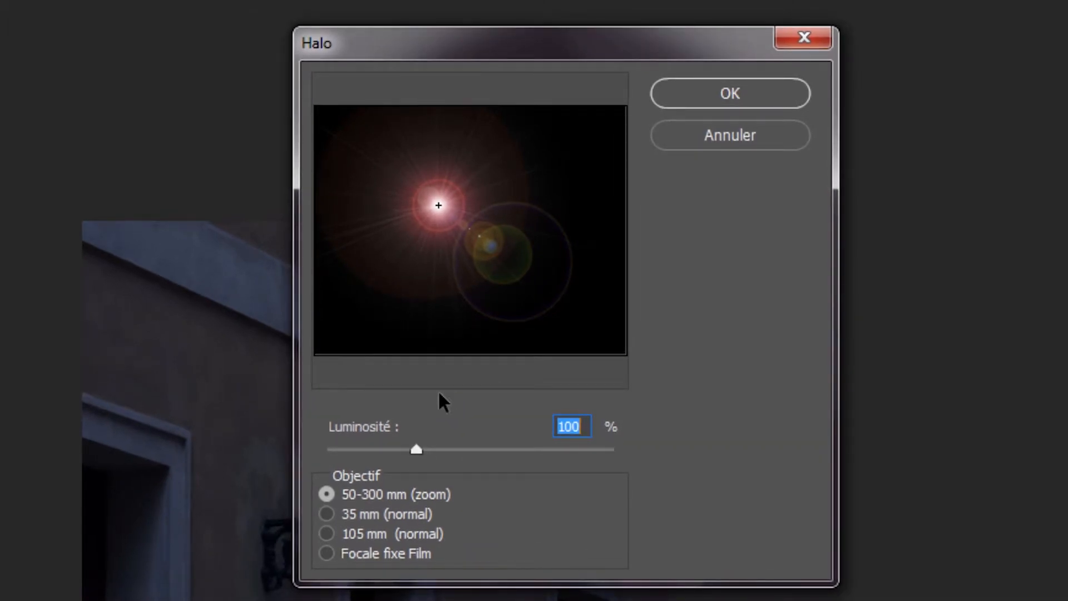
pyautogui.click(342, 530)
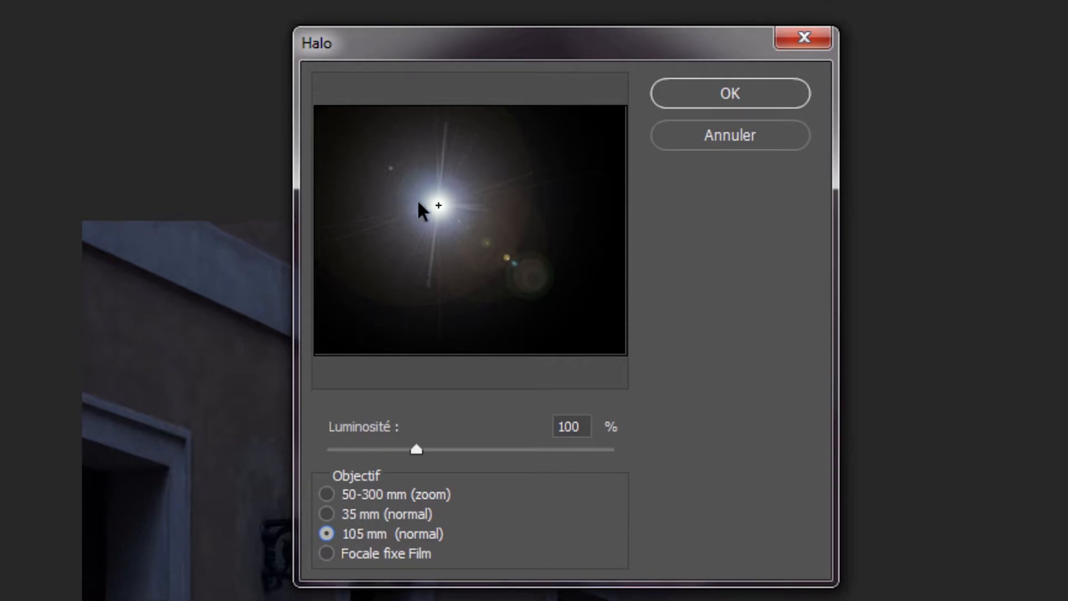
pyautogui.moveTo(437, 204); pyautogui.dragTo(471, 229)
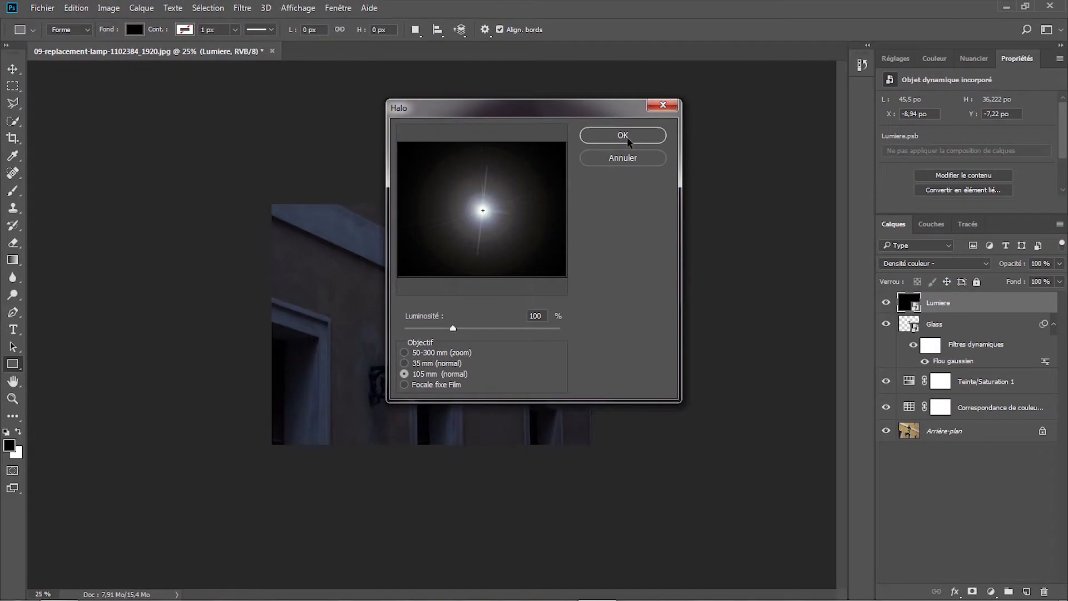
pyautogui.click(625, 136)
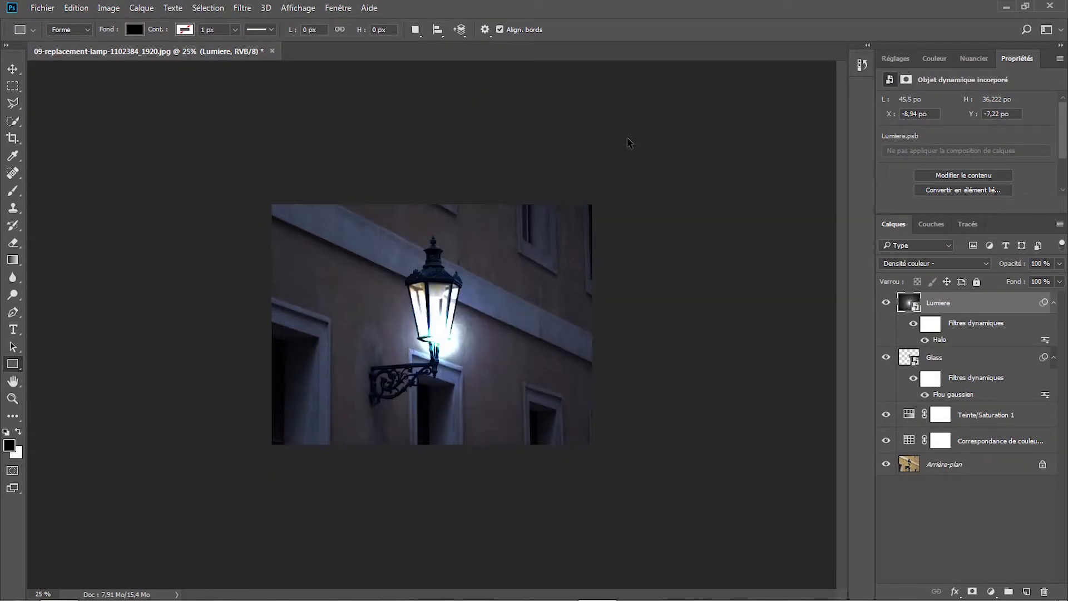
# Move the Lumiere flare up from the lantern's base so it sits in the middle of the lantern glass.
pyautogui.click(13, 401)
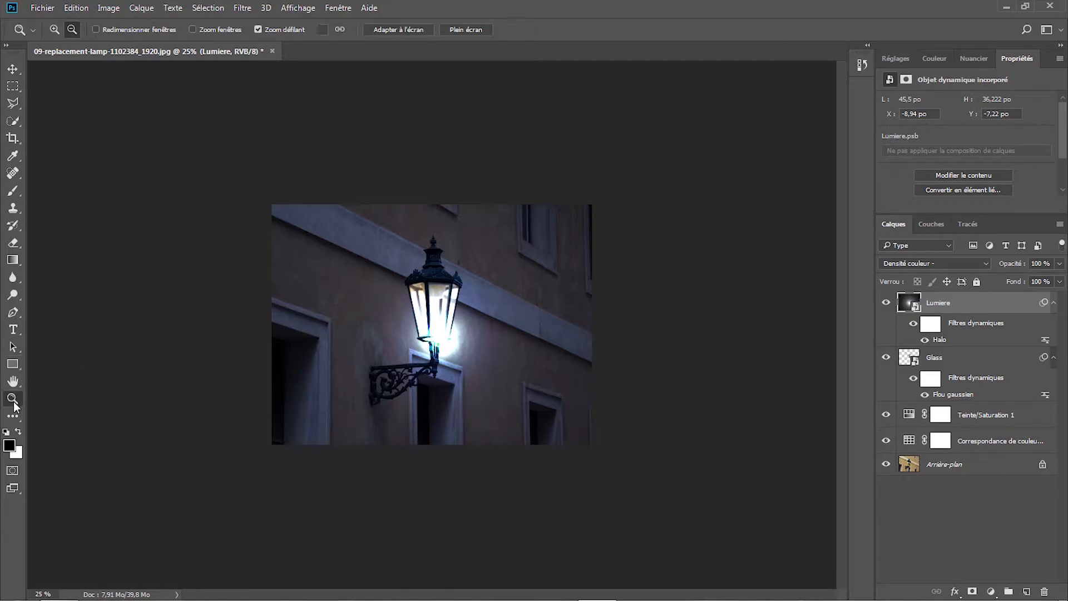
pyautogui.click(397, 29)
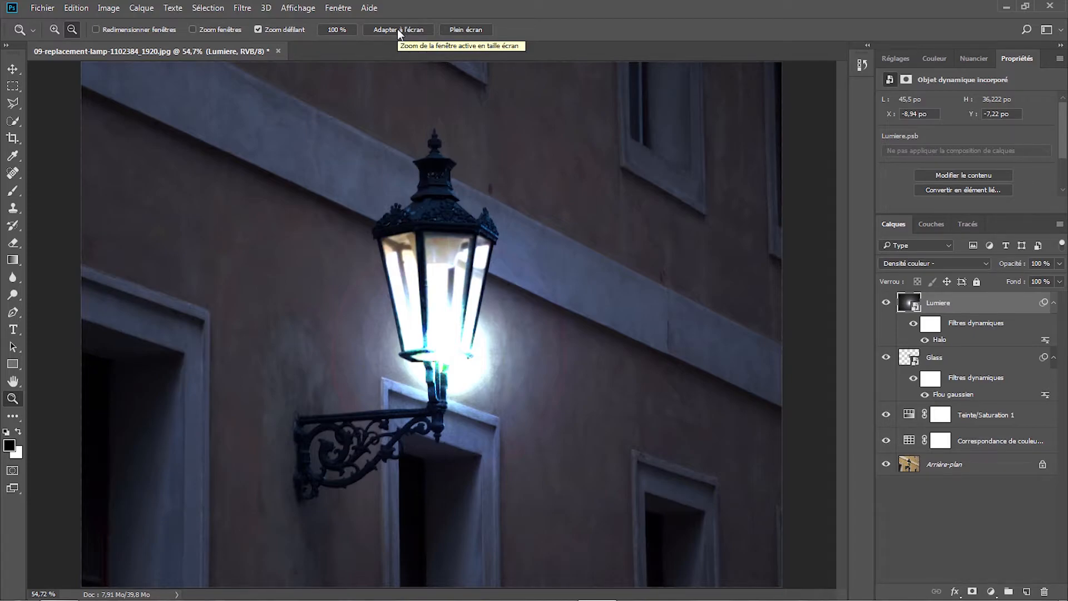
pyautogui.click(14, 70)
pyautogui.moveTo(450, 356); pyautogui.dragTo(444, 315)
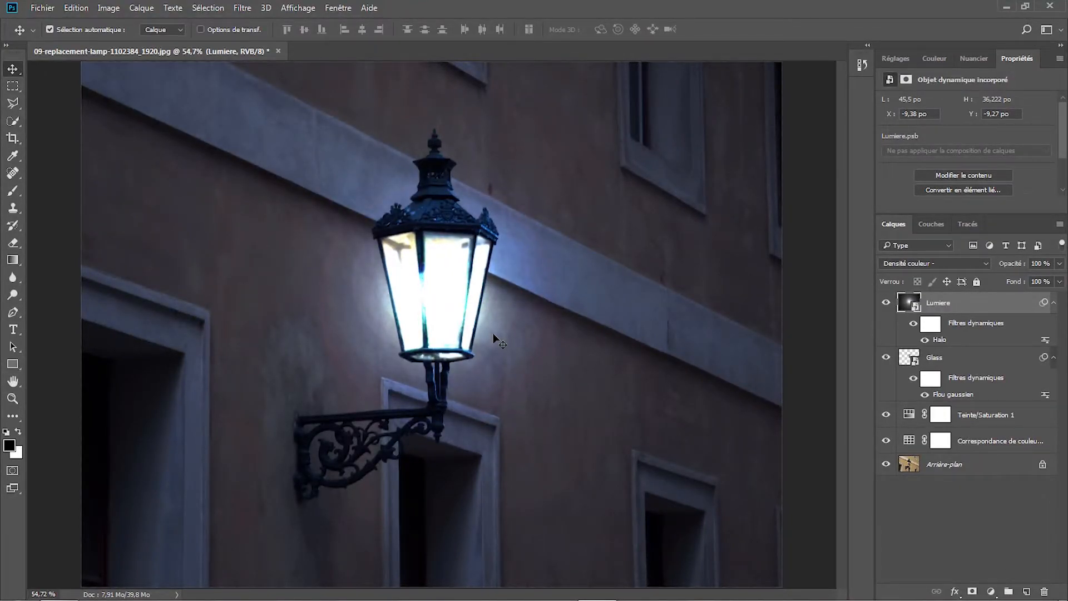
# Set the brightness of the Lumiere layer's Halo smart filter to 60%.
pyautogui.doubleClick(940, 342)
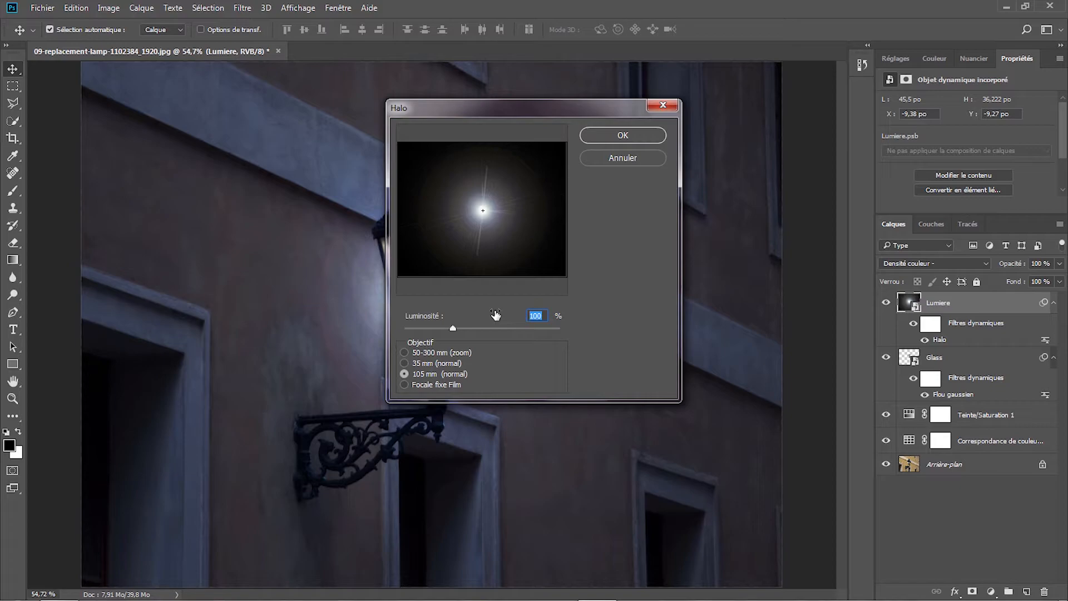
pyautogui.write('60')
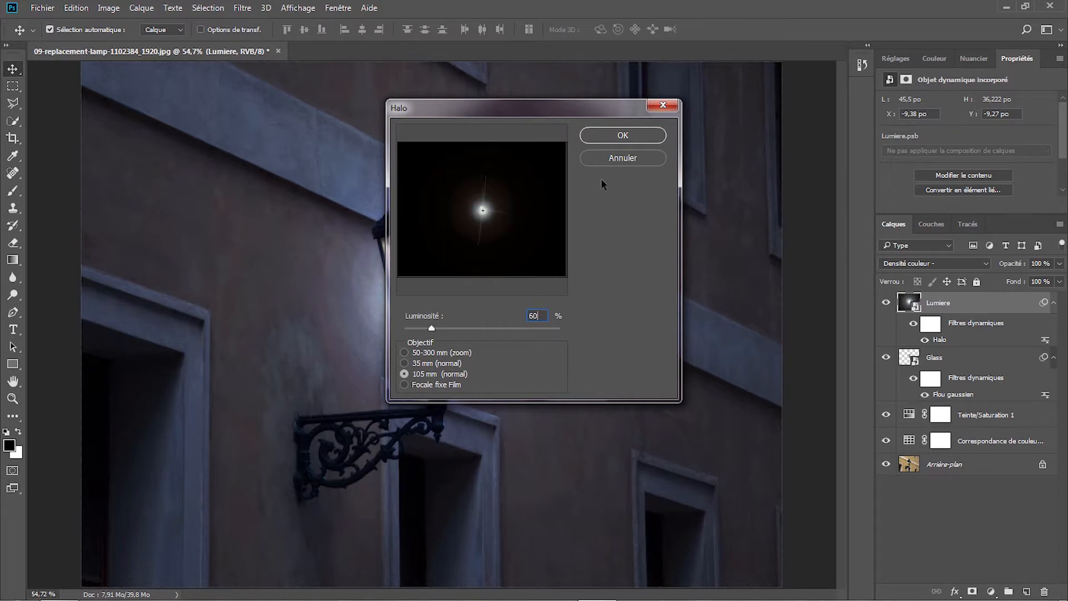
pyautogui.click(623, 136)
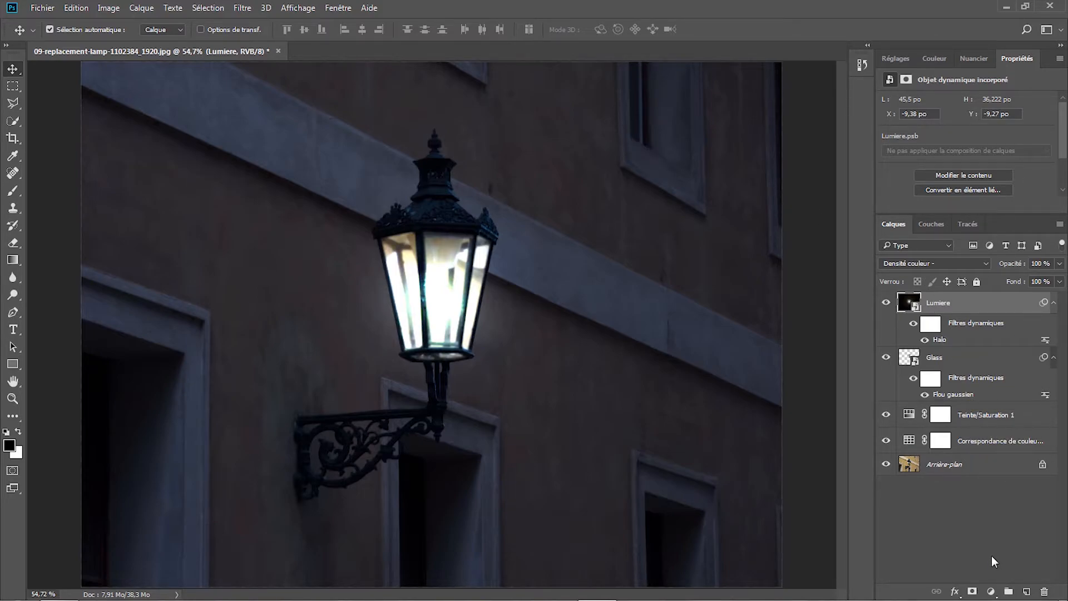
# Add a Teinte/Saturation adjustment clipped to the Lumiere layer, with Coloriser enabled and saturation 20.
pyautogui.click(989, 592)
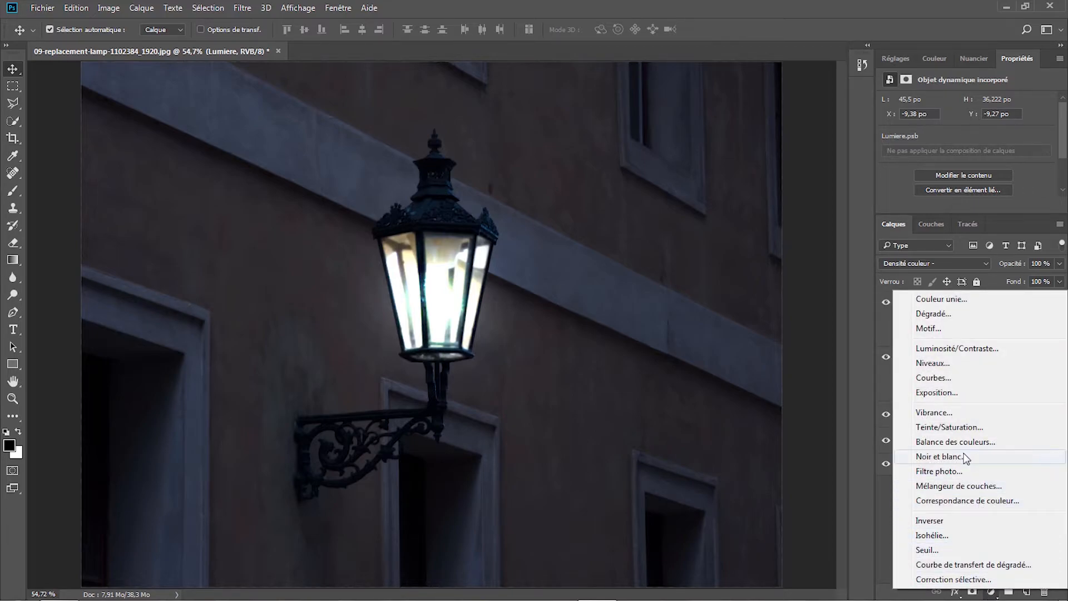
pyautogui.click(961, 430)
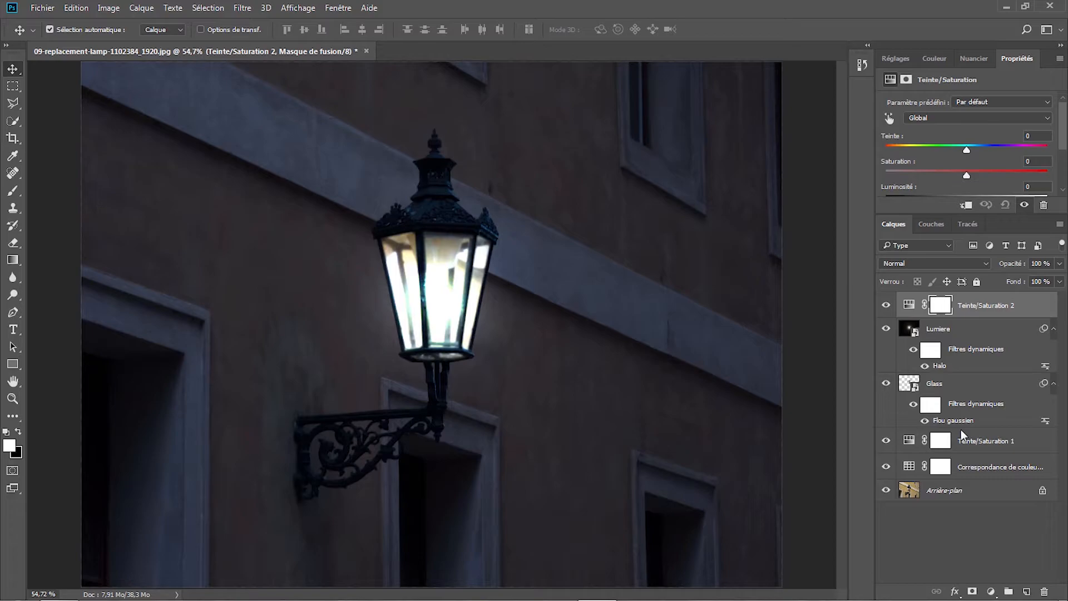
pyautogui.click(967, 207)
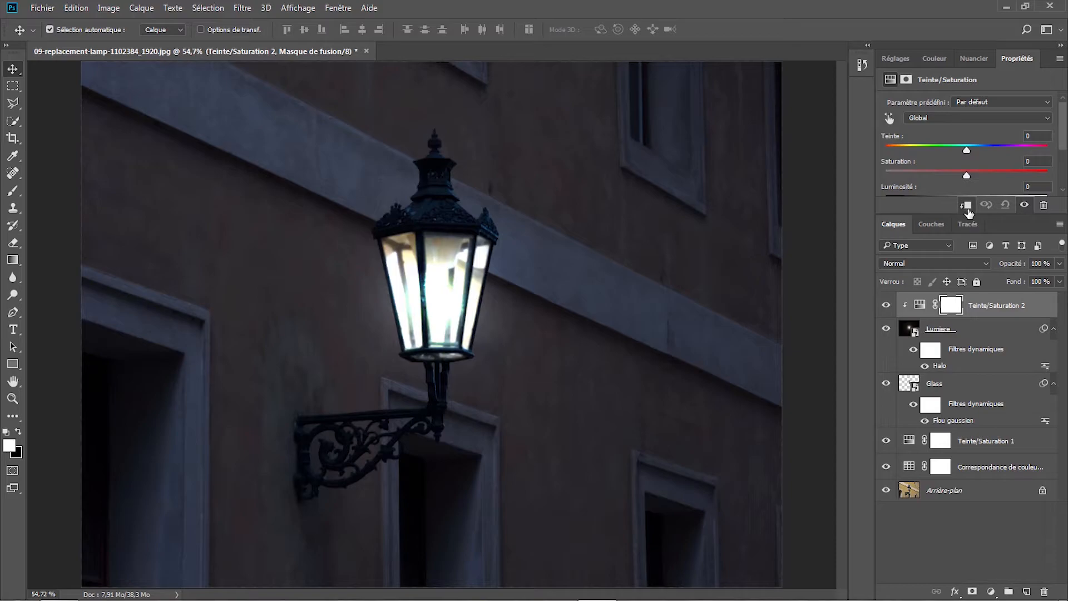
pyautogui.moveTo(966, 212); pyautogui.dragTo(955, 296)
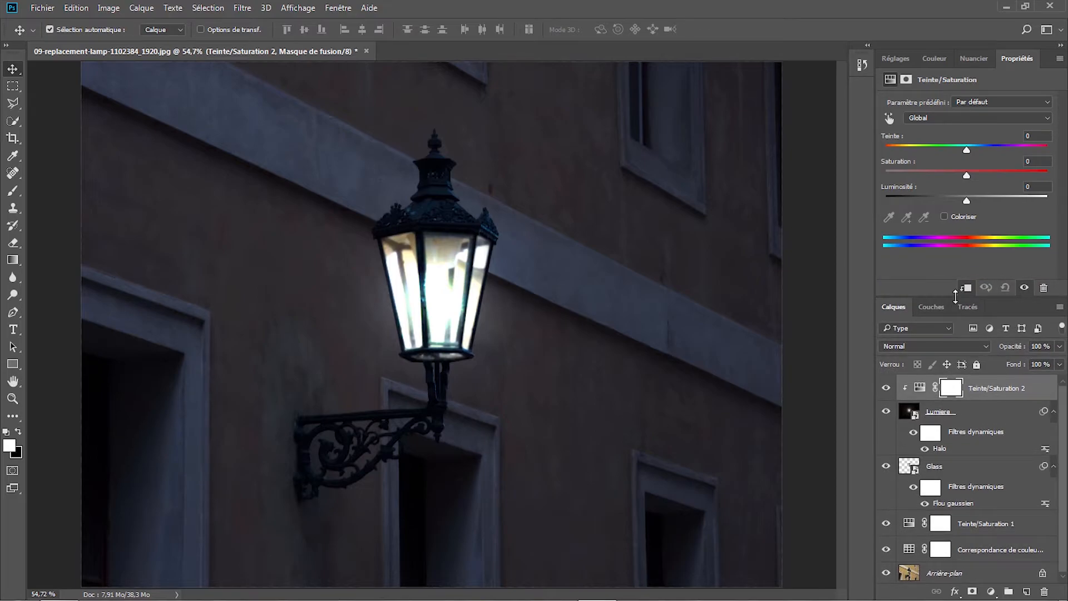
pyautogui.click(945, 216)
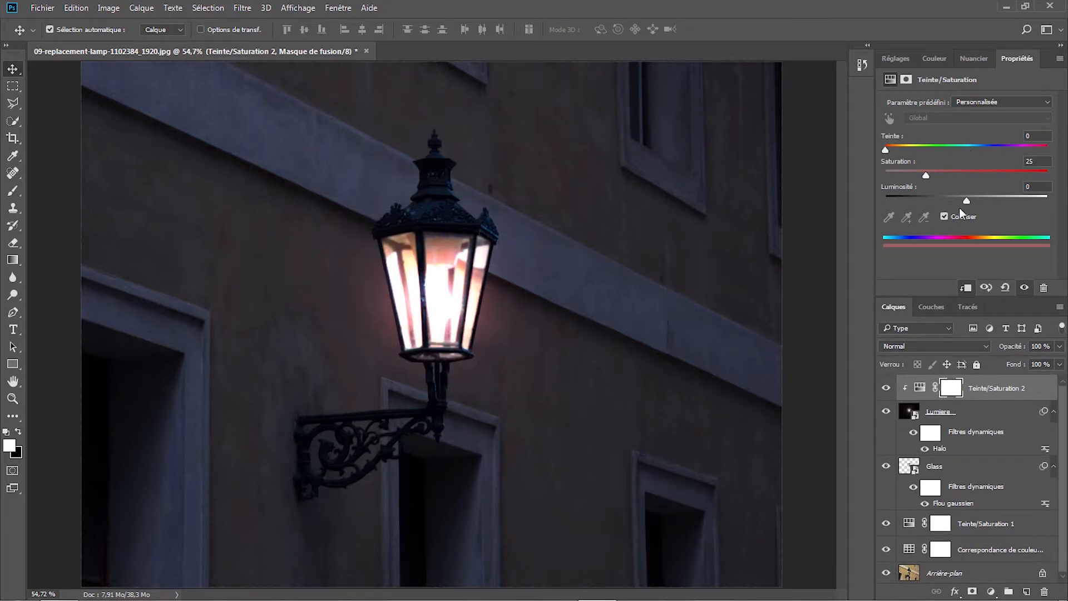
pyautogui.click(1038, 163)
pyautogui.write('20')
# Add a solid colour fill layer with colour #fbc96e at the top of the layer stack.
pyautogui.click(992, 592)
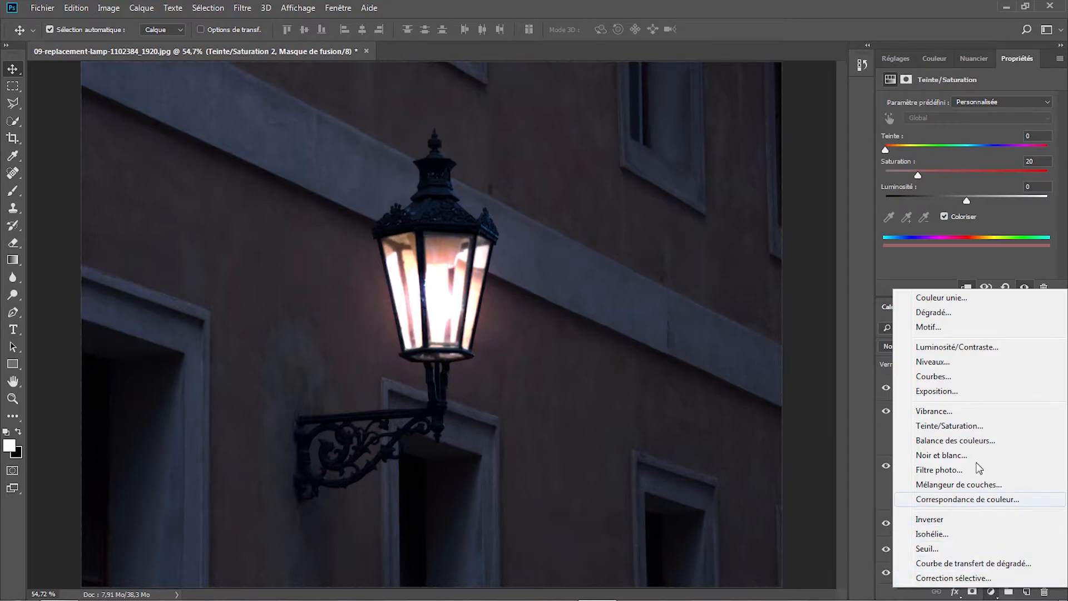
pyautogui.click(963, 300)
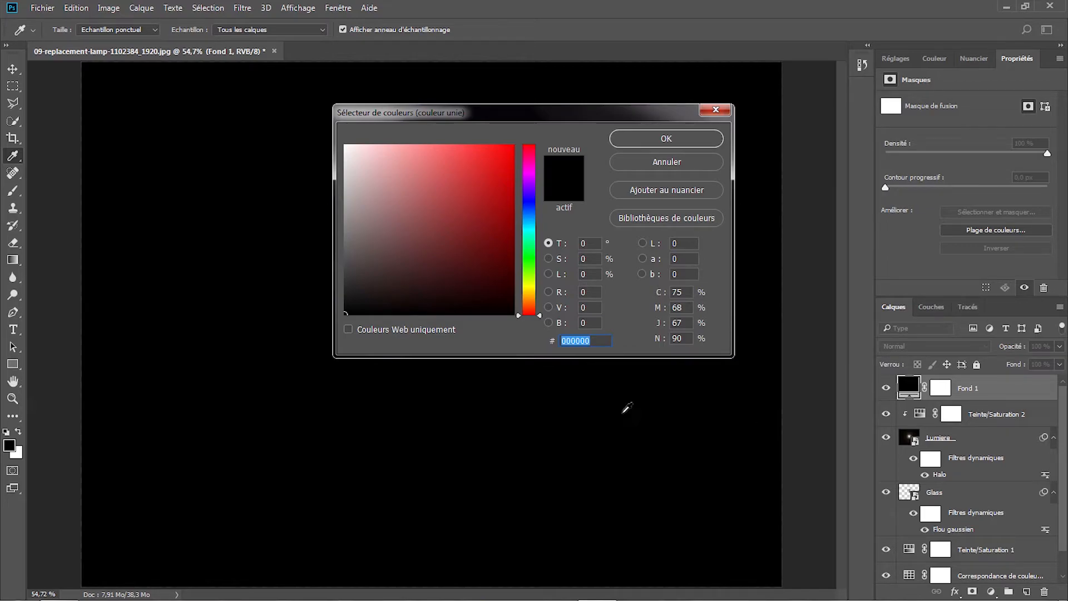
pyautogui.write('f')
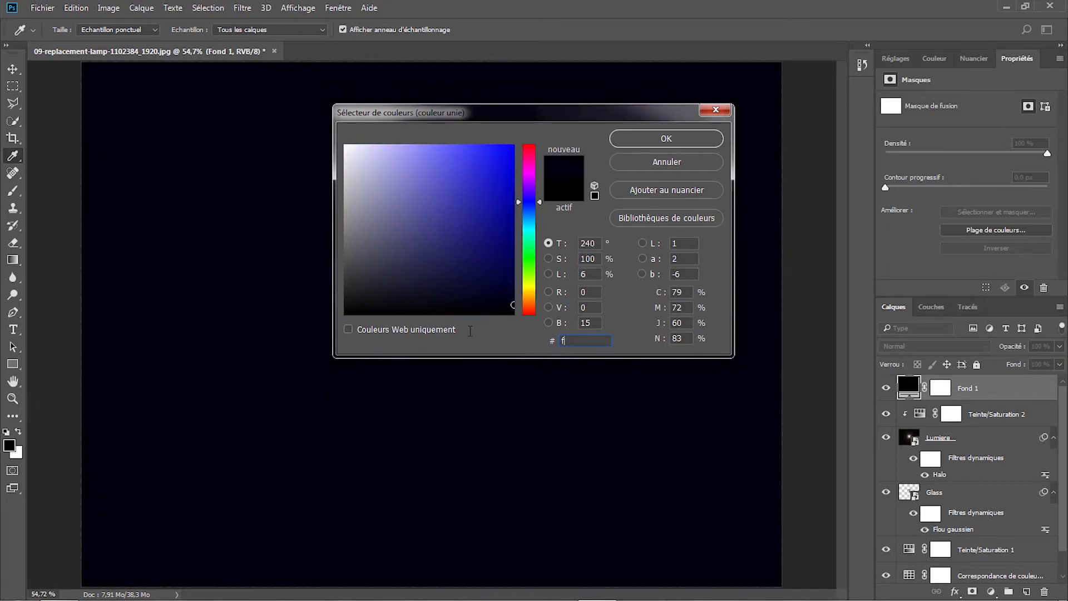
pyautogui.write('bc')
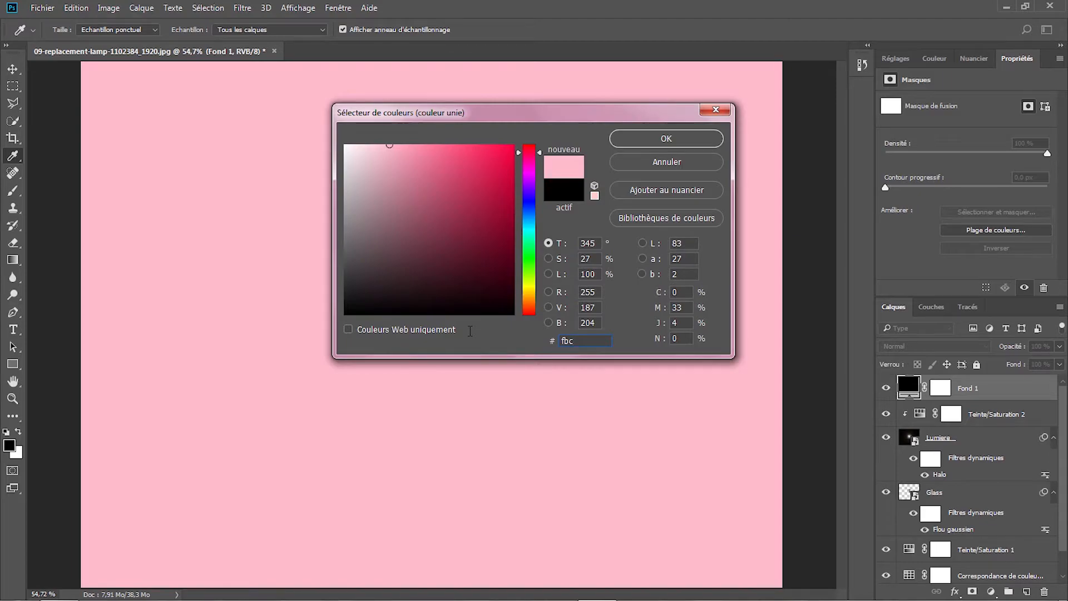
pyautogui.write('96')
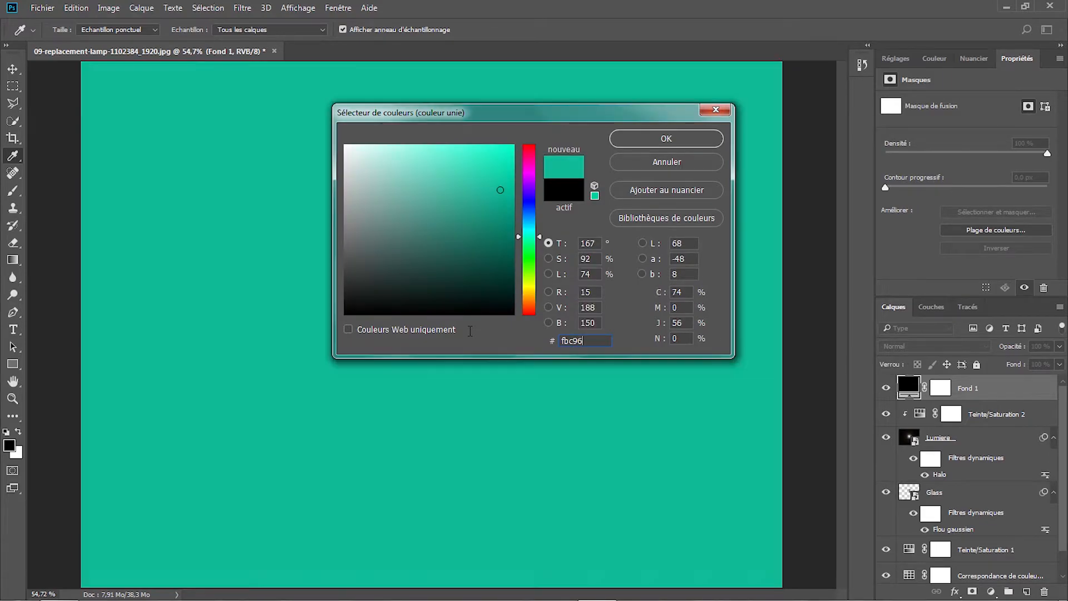
pyautogui.write('e')
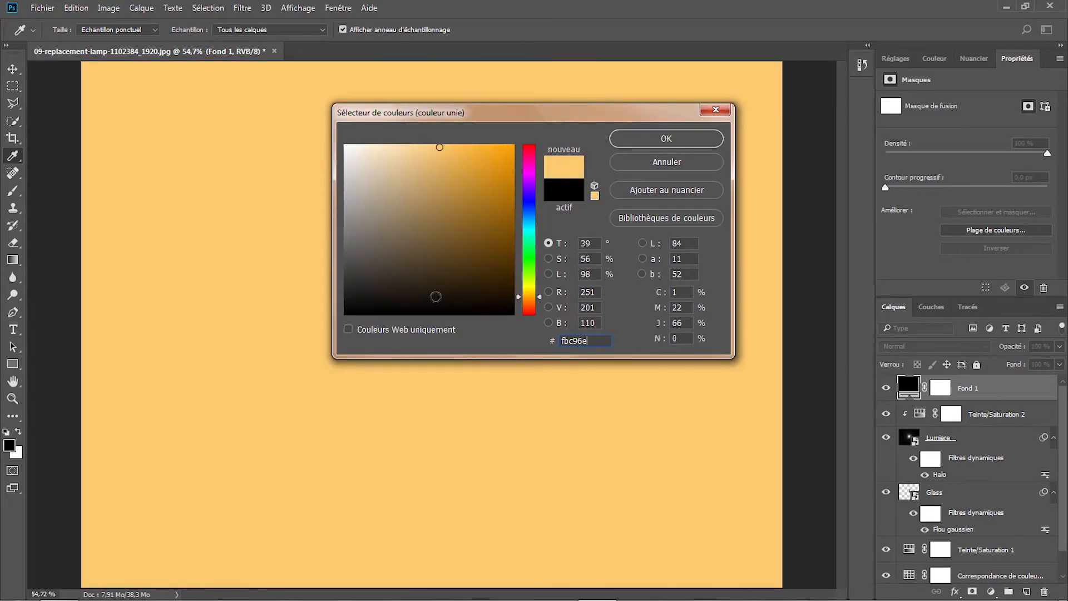
pyautogui.click(649, 141)
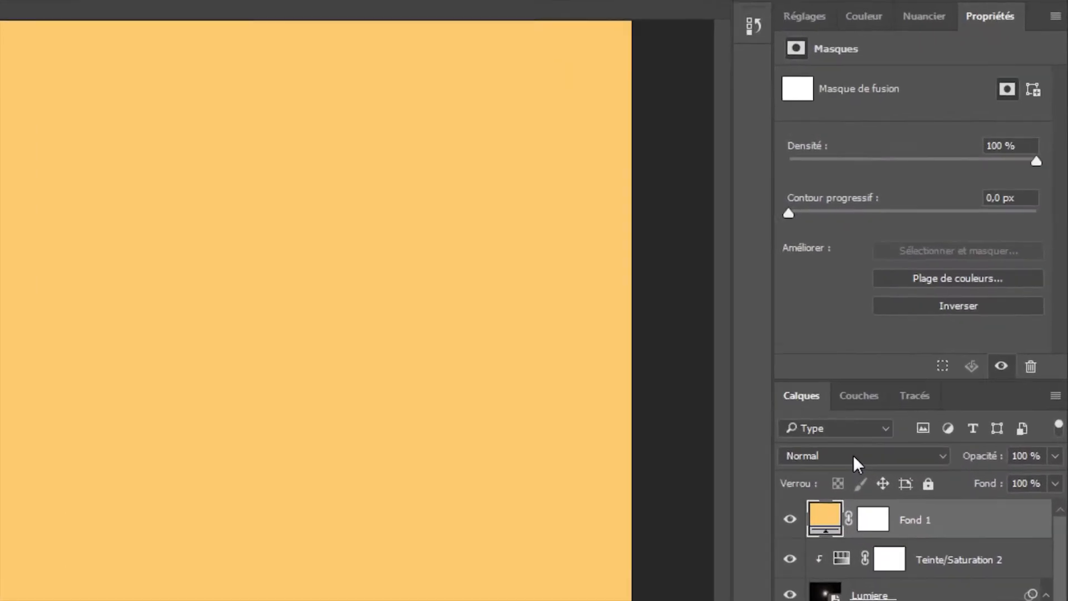
# Set the fill layer's blend mode to Densité linéaire - (Ajout) and rename it Dissipation de lumiere.
pyautogui.click(852, 455)
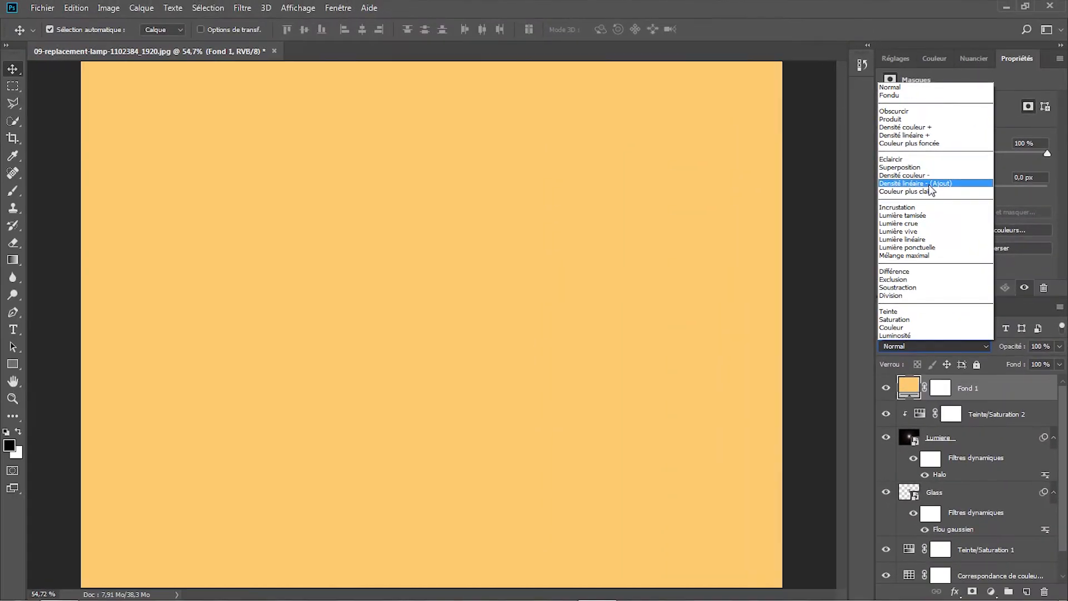
pyautogui.click(881, 200)
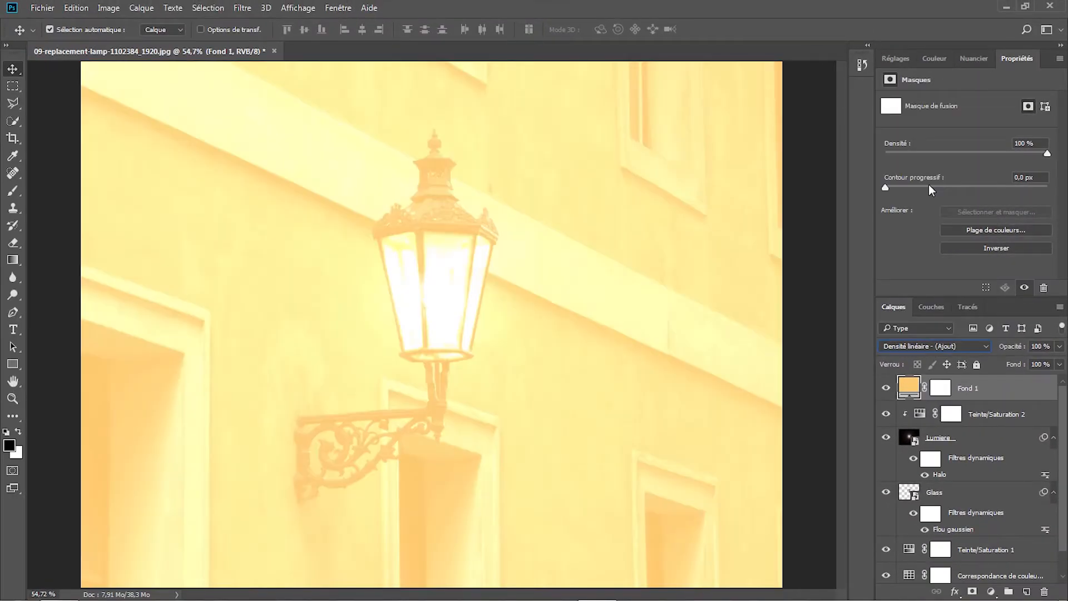
pyautogui.doubleClick(968, 387)
pyautogui.write('Dissipation de lumiere')
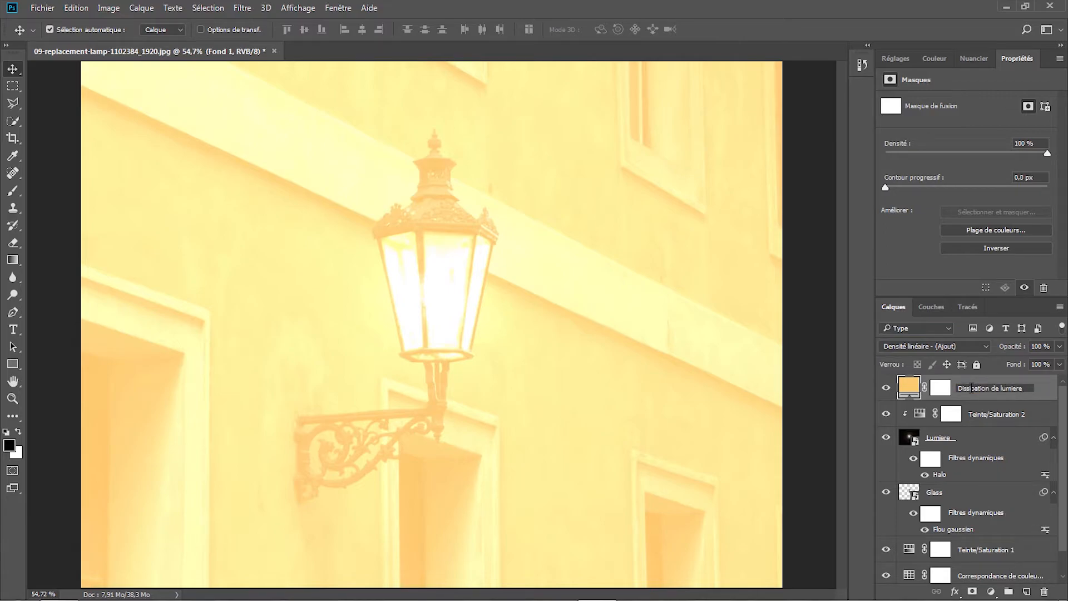
pyautogui.press('Return')
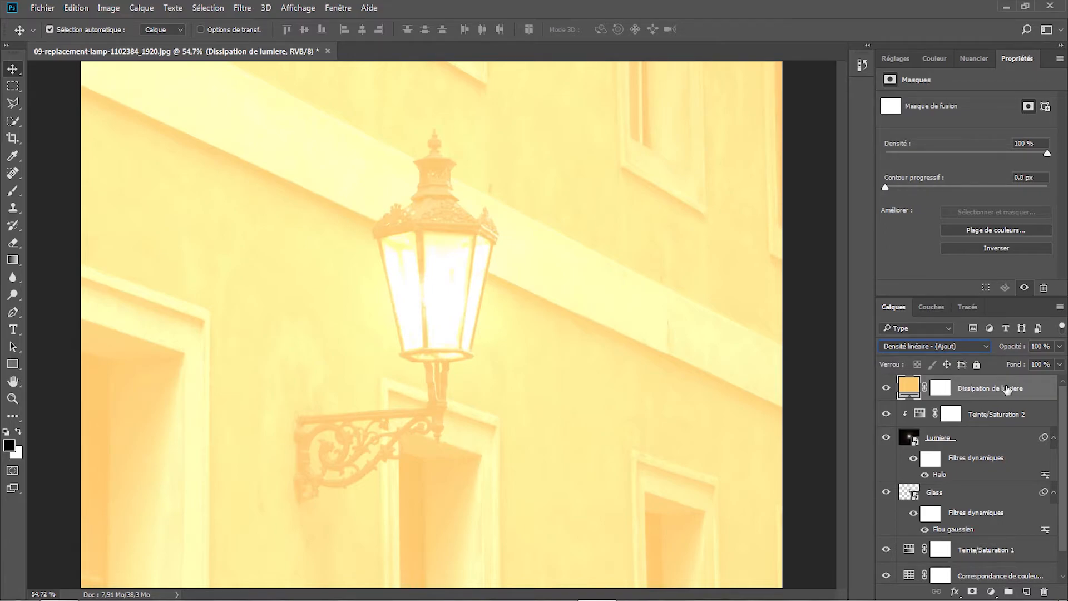
# Split the black slider of the underlying layer range to 0 / 100 in the Dissipation de lumiere layer's blending options.
pyautogui.rightClick(1036, 395)
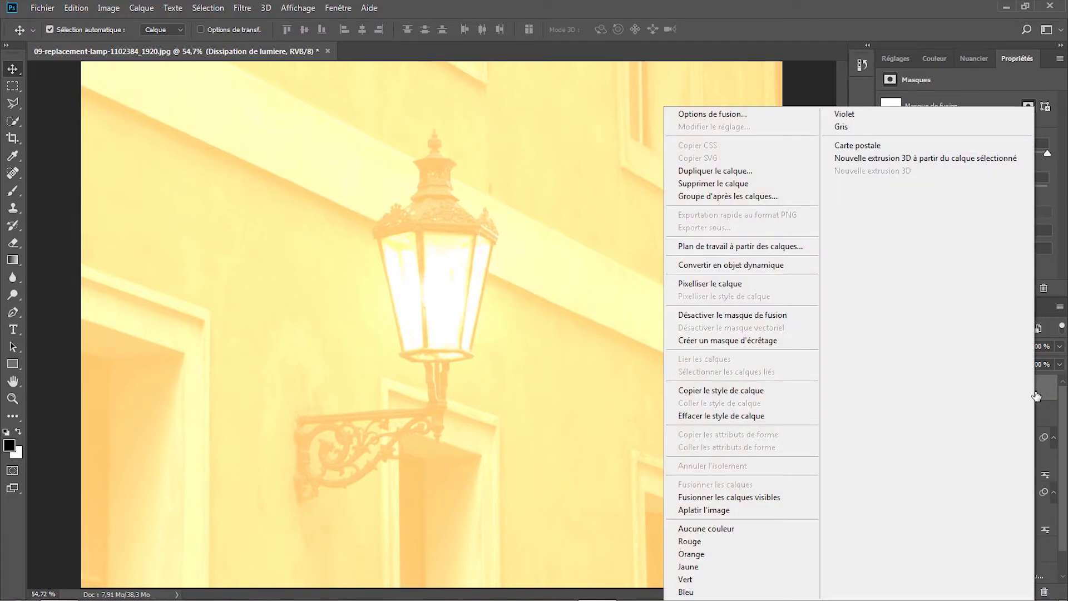
pyautogui.click(728, 114)
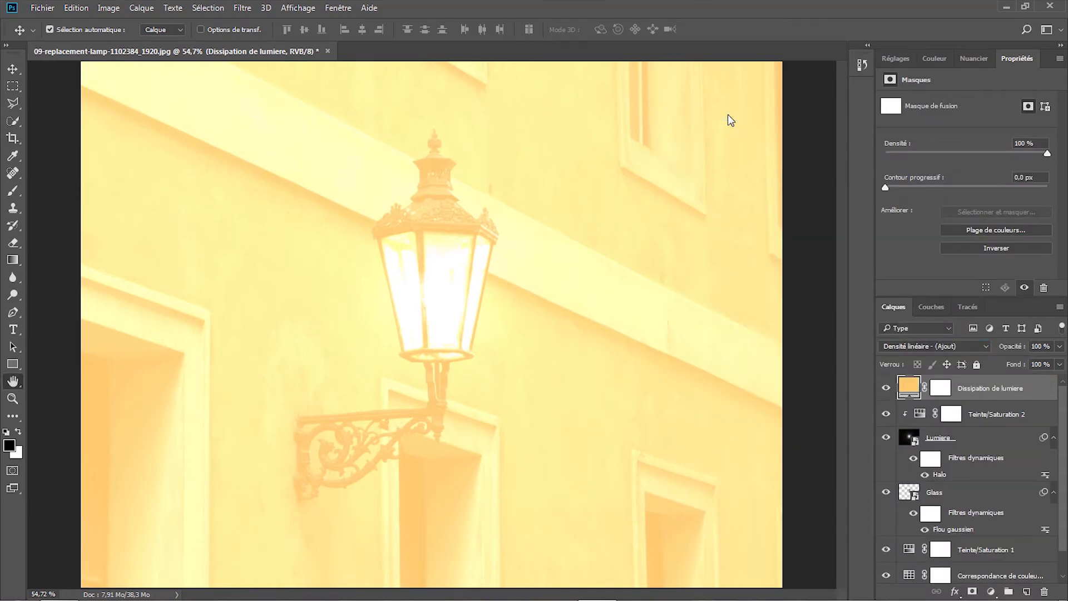
pyautogui.moveTo(571, 95); pyautogui.dragTo(845, 12)
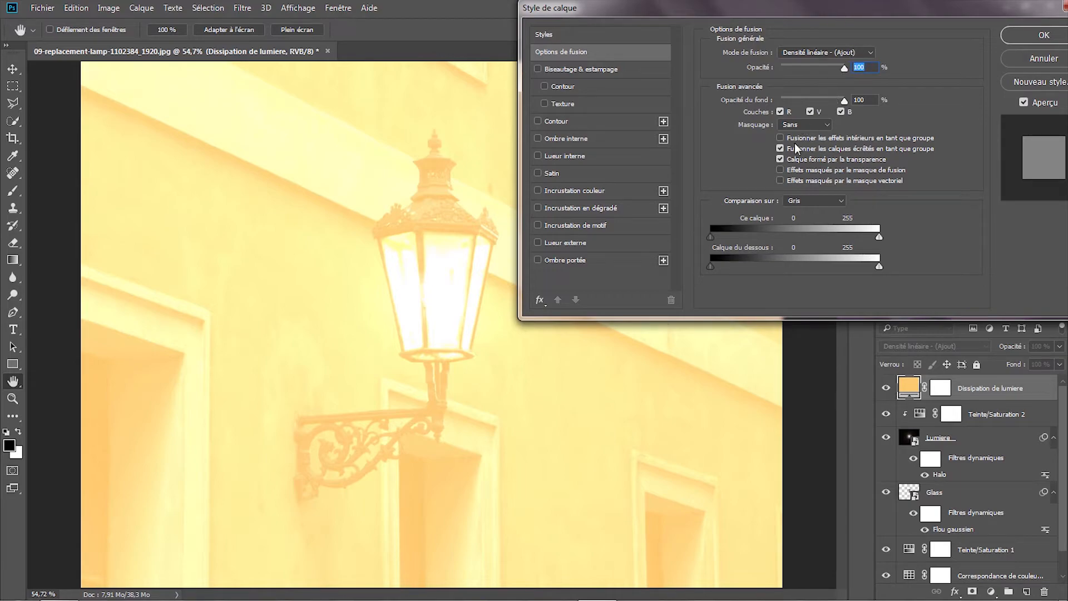
pyautogui.press('alt')
pyautogui.moveTo(712, 268); pyautogui.dragTo(777, 257)
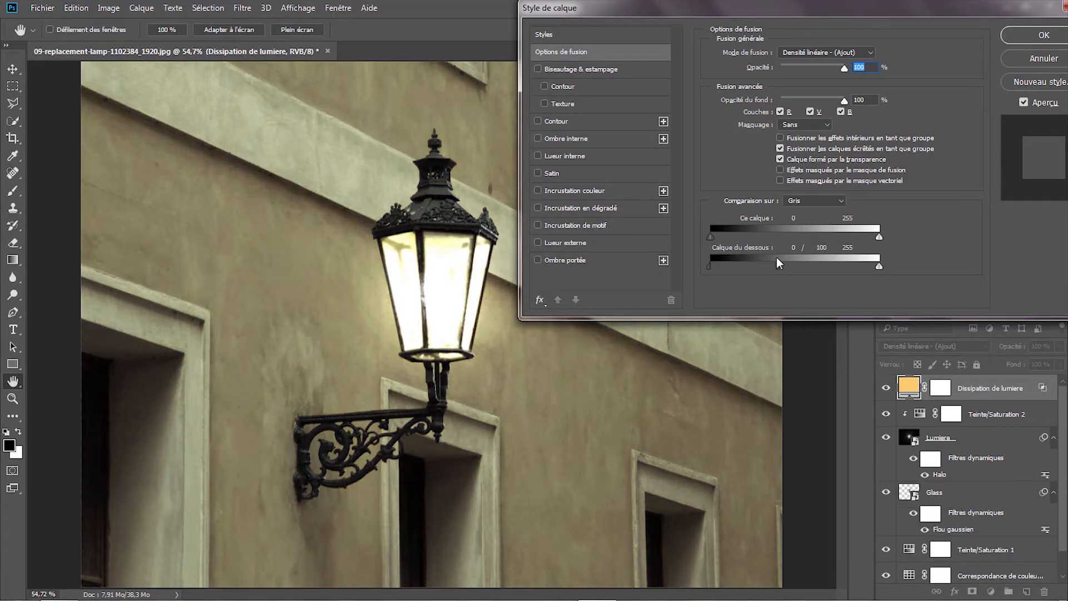
pyautogui.click(1034, 35)
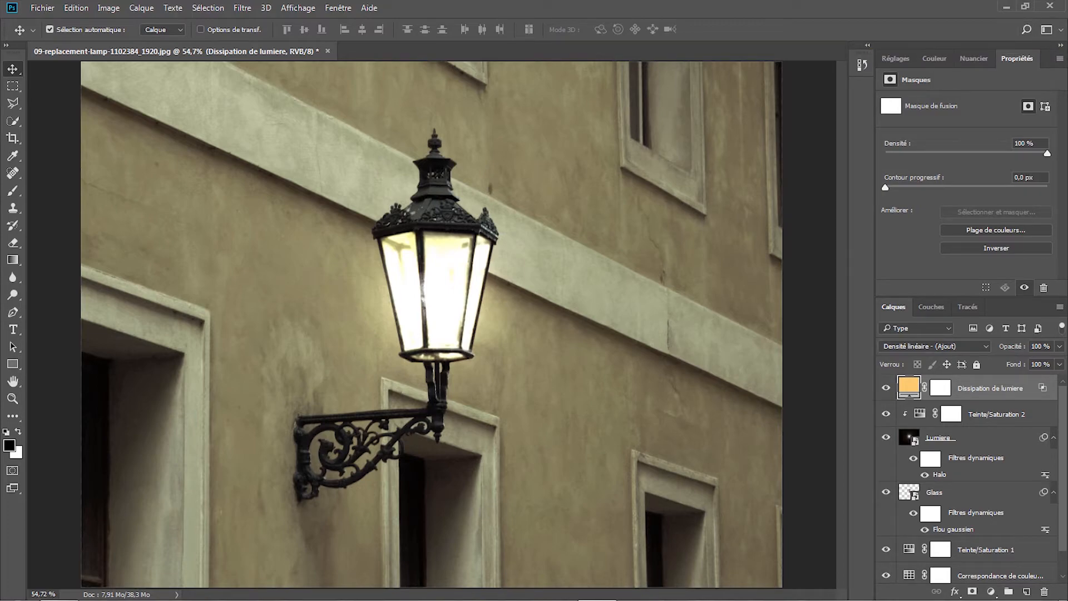
# Target the Dissipation de lumiere layer mask and set up an Arrondi flou brush at 700 px, 0% hardness and 50% opacity.
pyautogui.click(942, 390)
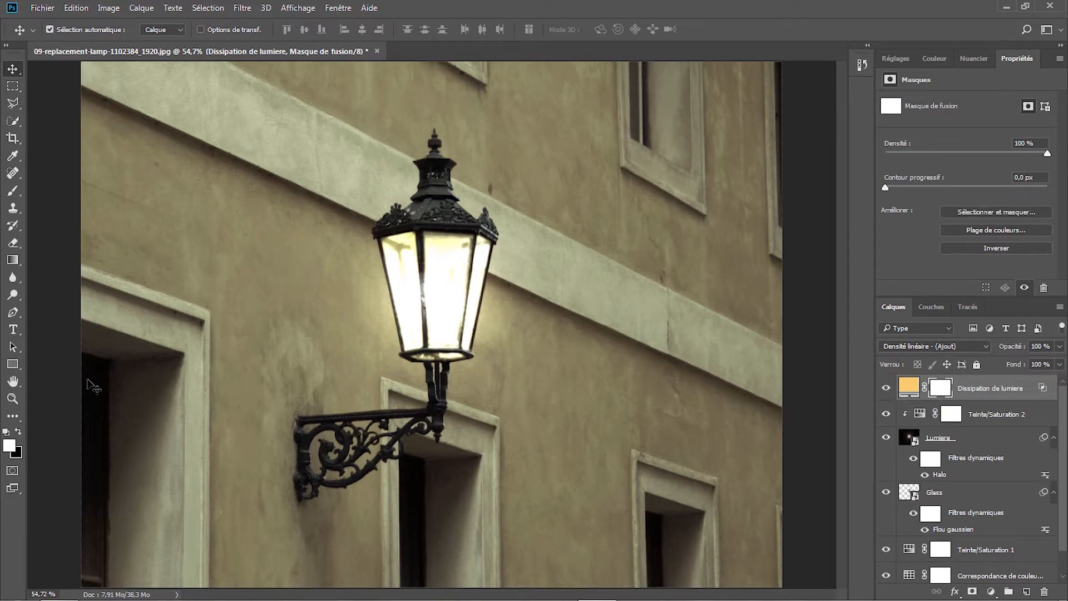
pyautogui.click(13, 399)
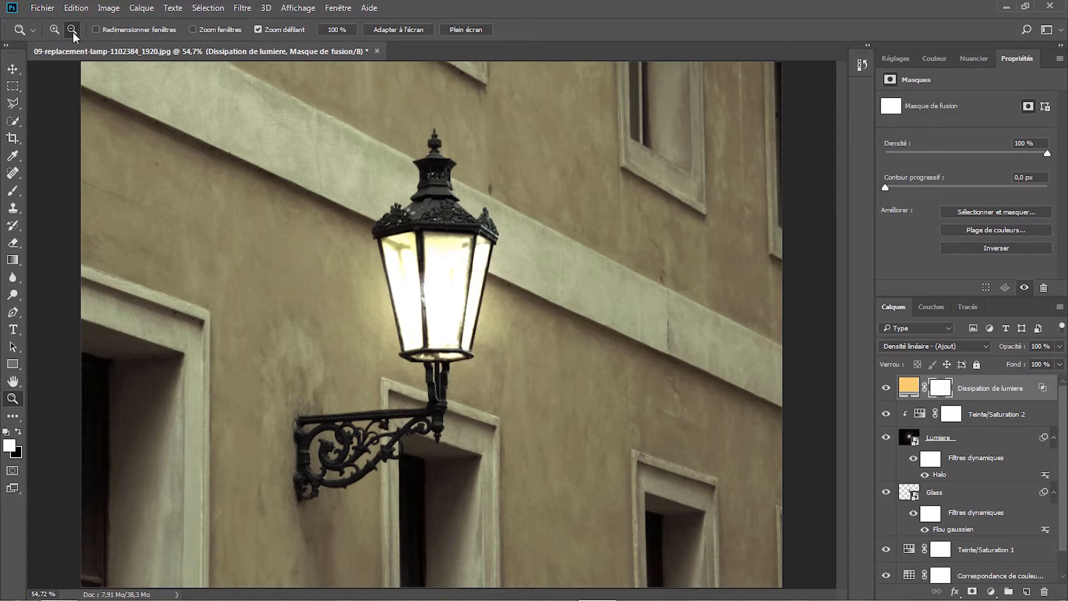
pyautogui.click(504, 332)
pyautogui.click(504, 333)
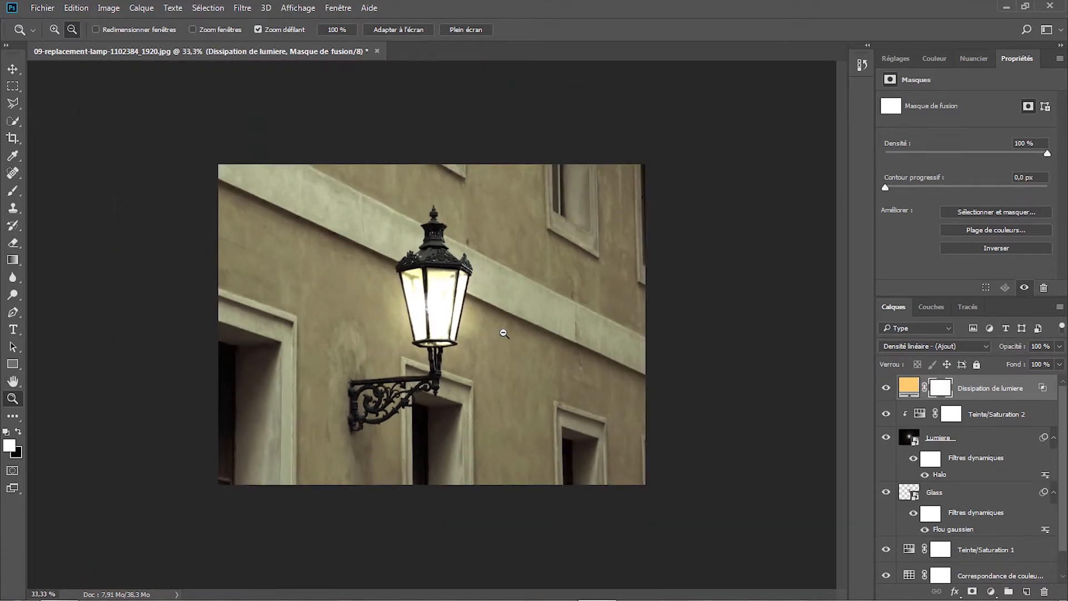
pyautogui.click(12, 190)
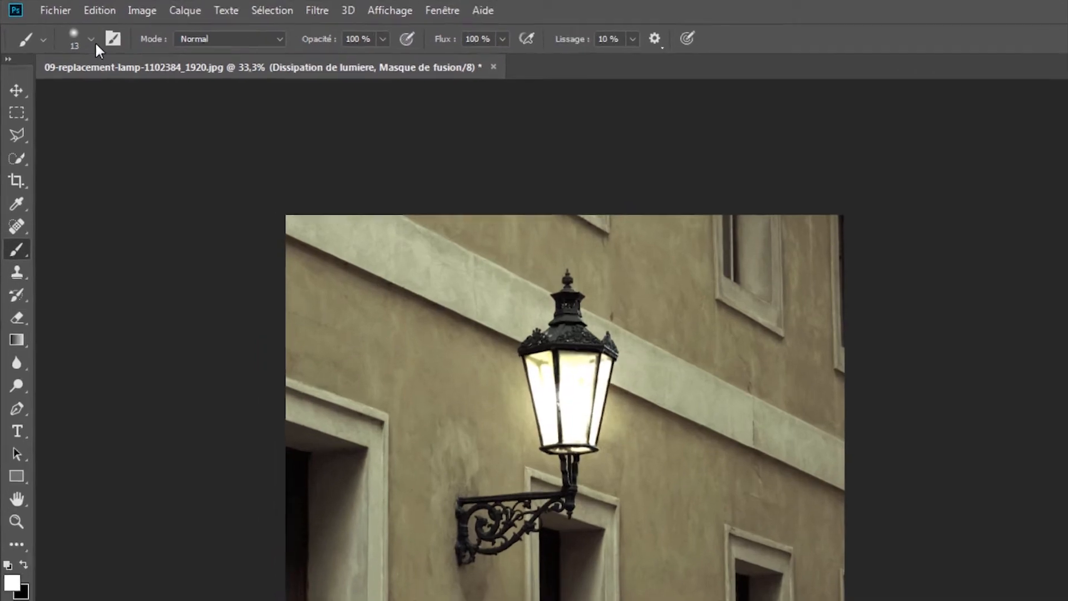
pyautogui.click(70, 29)
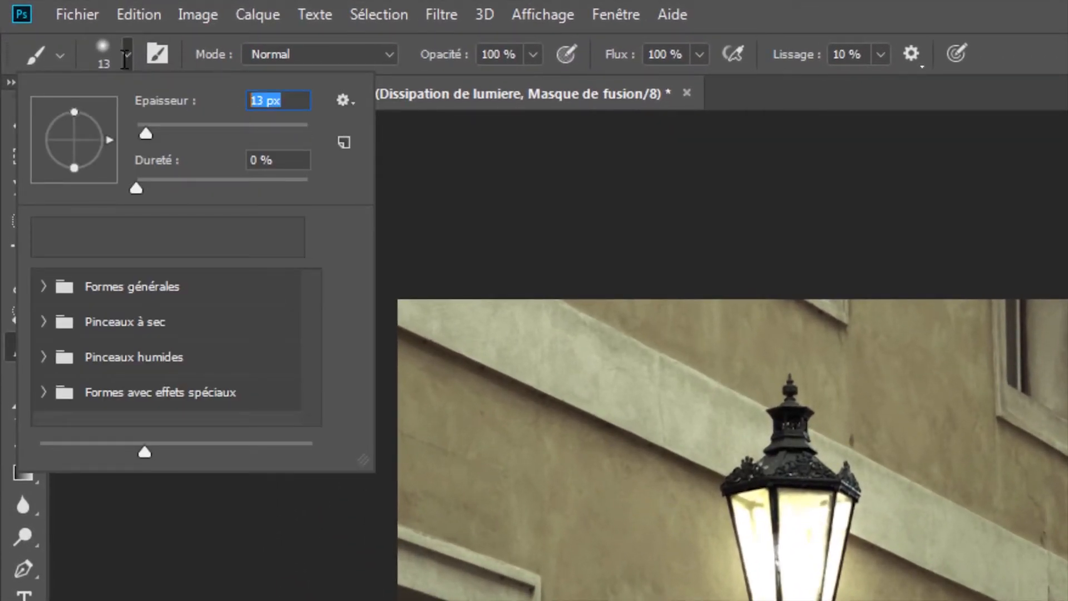
pyautogui.write('700')
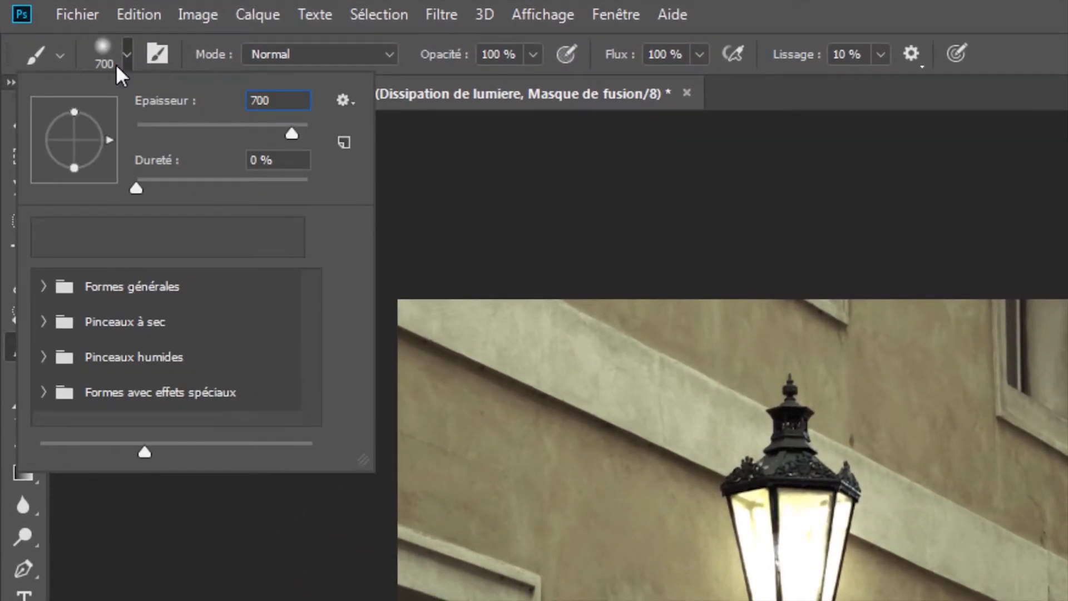
pyautogui.moveTo(144, 452)
pyautogui.mouseDown()
pyautogui.moveTo(175, 452)
pyautogui.moveTo(10, 464)
pyautogui.moveTo(38, 456)
pyautogui.mouseUp()
pyautogui.click(41, 286)
pyautogui.moveTo(363, 459)
pyautogui.mouseDown()
pyautogui.moveTo(541, 503)
pyautogui.moveTo(568, 558)
pyautogui.mouseUp()
pyautogui.click(98, 314)
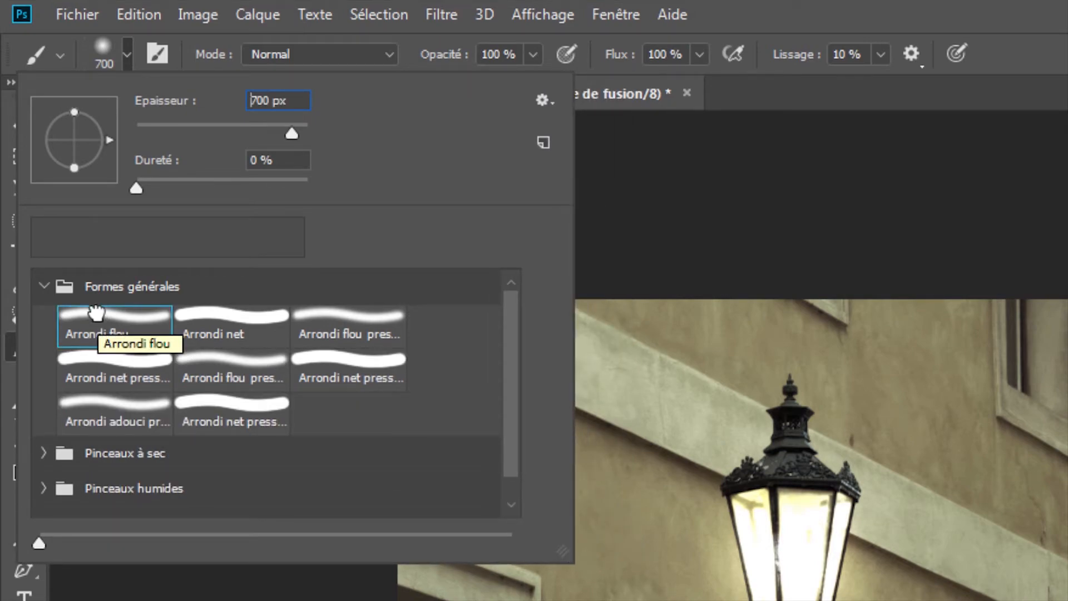
pyautogui.click(509, 56)
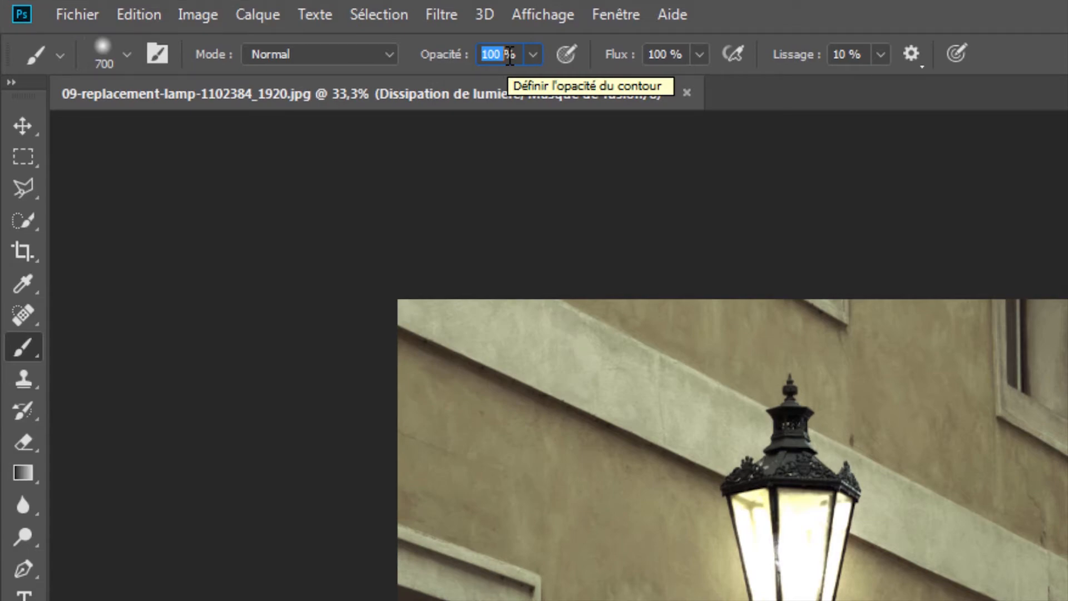
pyautogui.write('50')
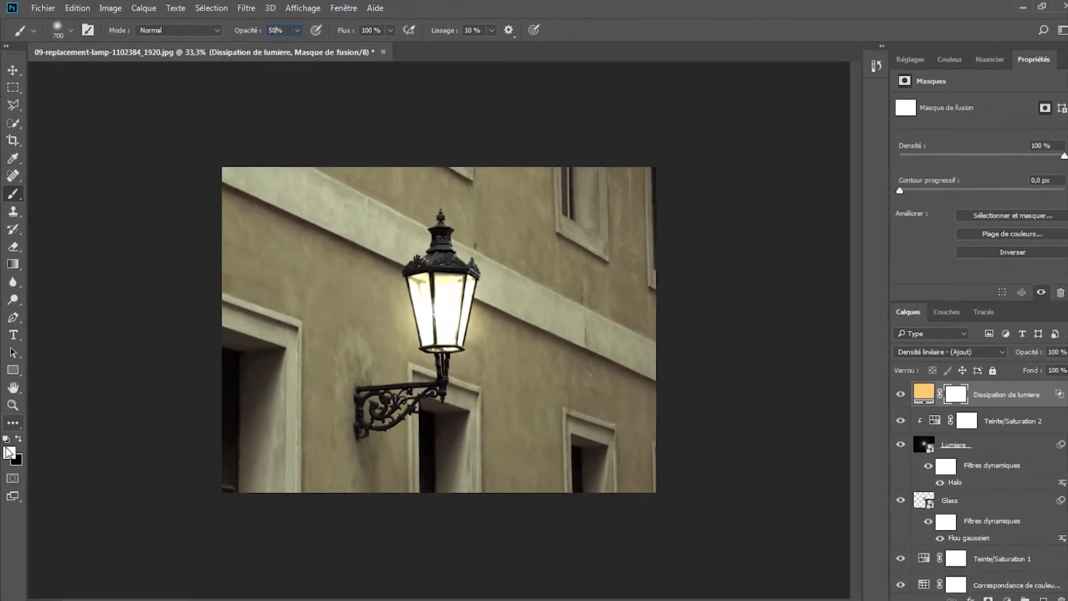
# Paint black on the Dissipation de lumiere mask around the photo's outer edges to darken them away from the lamp.
pyautogui.click(18, 434)
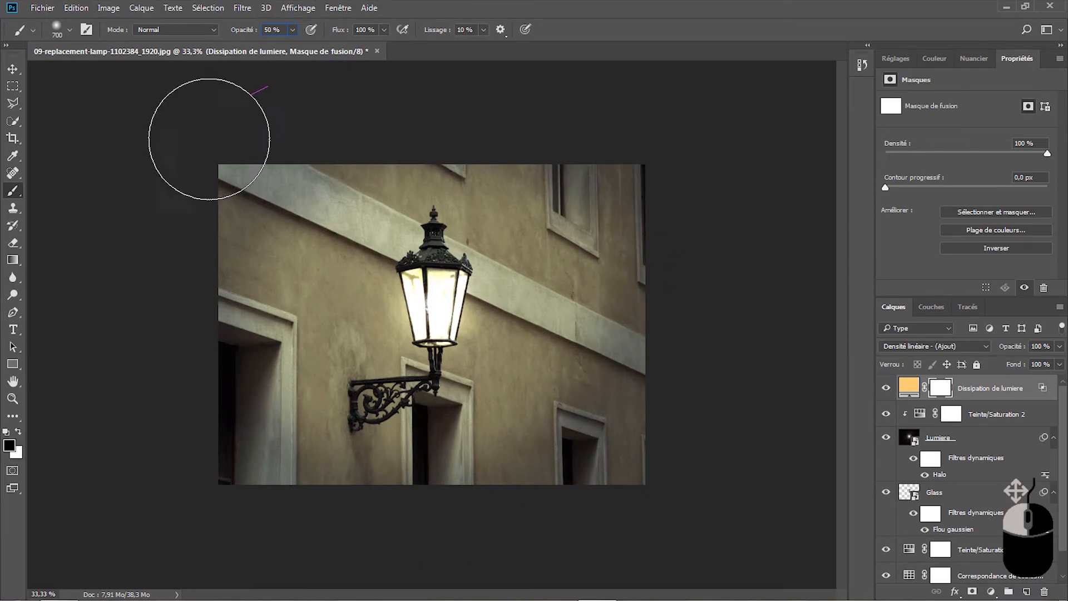
pyautogui.moveTo(360, 55)
pyautogui.mouseDown()
pyautogui.moveTo(640, 123)
pyautogui.moveTo(695, 339)
pyautogui.moveTo(640, 516)
pyautogui.moveTo(548, 587)
pyautogui.mouseUp()
pyautogui.moveTo(616, 538)
pyautogui.mouseDown()
pyautogui.moveTo(657, 470)
pyautogui.moveTo(688, 307)
pyautogui.moveTo(621, 165)
pyautogui.moveTo(586, 162)
pyautogui.moveTo(608, 185)
pyautogui.moveTo(657, 418)
pyautogui.mouseUp()
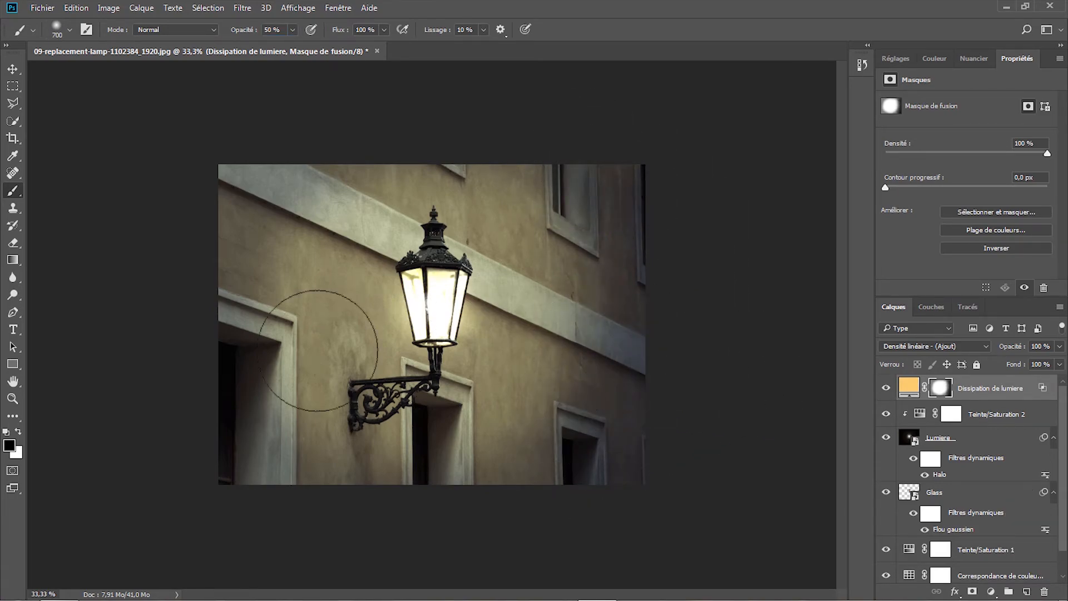
pyautogui.click(12, 399)
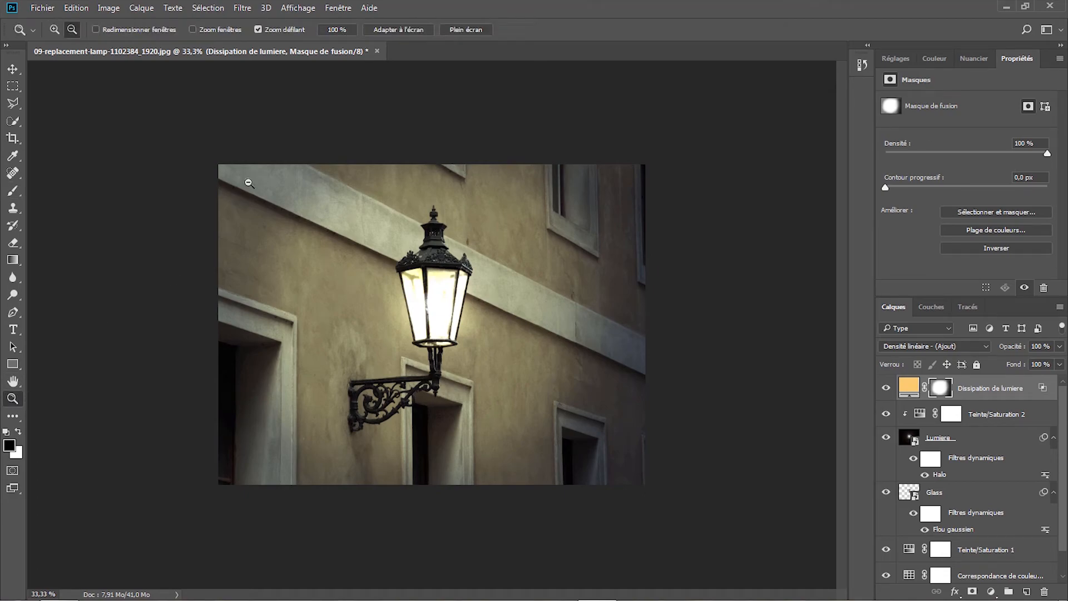
pyautogui.click(398, 33)
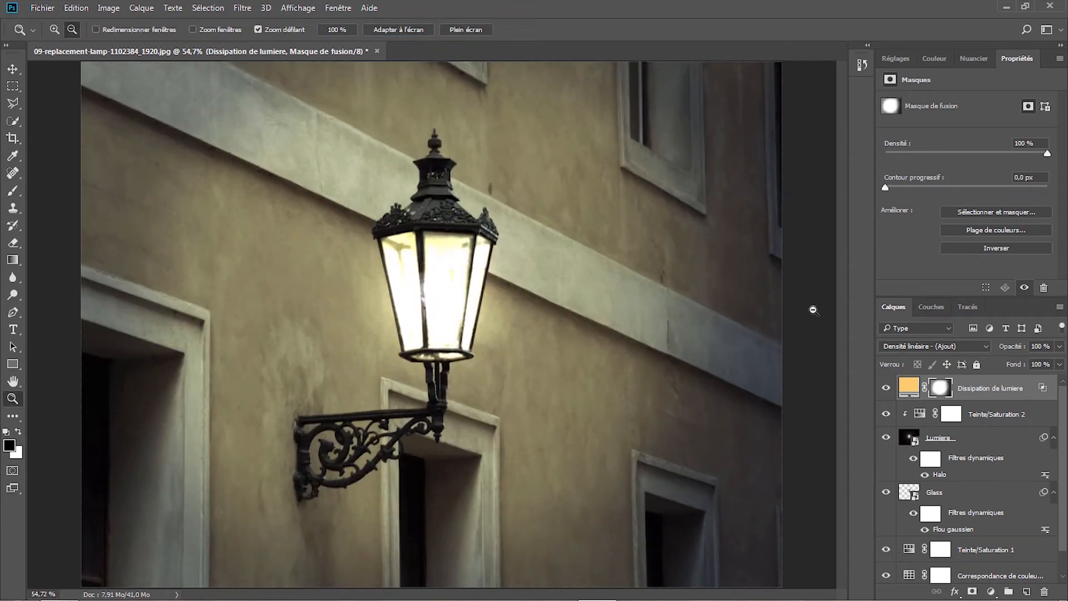
# Set the opacity of the Lumiere layer to 80%, leaving its Halo filter settings as they are.
pyautogui.doubleClick(943, 477)
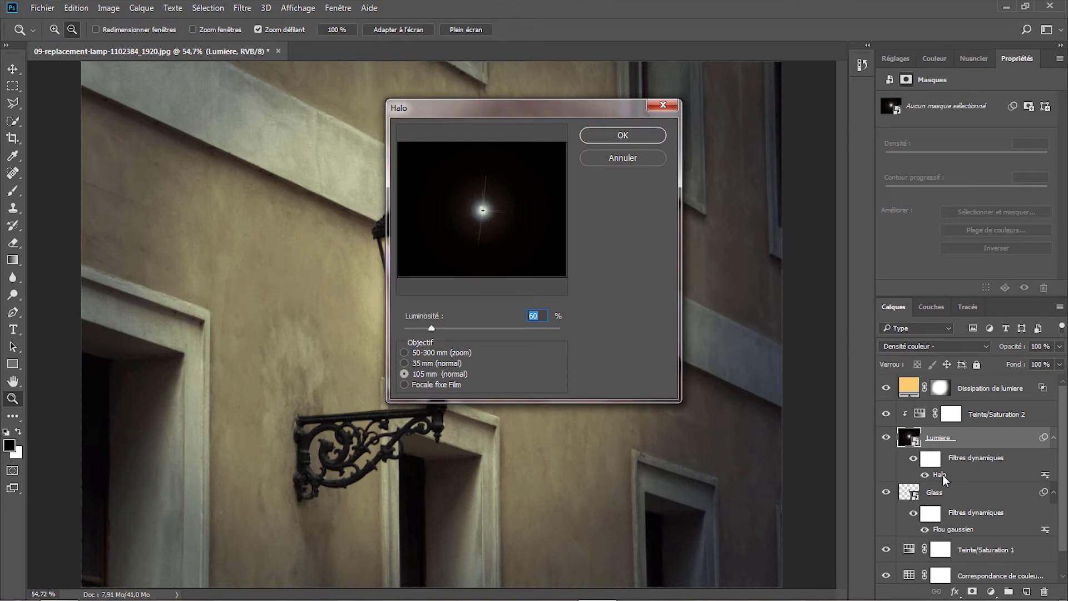
pyautogui.click(622, 159)
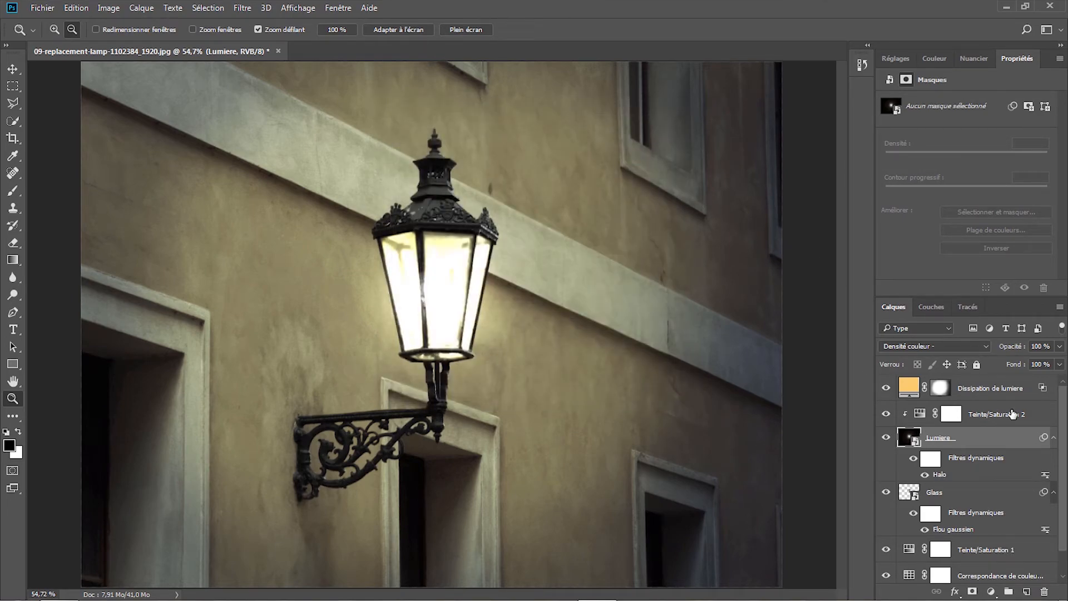
pyautogui.click(1039, 346)
pyautogui.write('80')
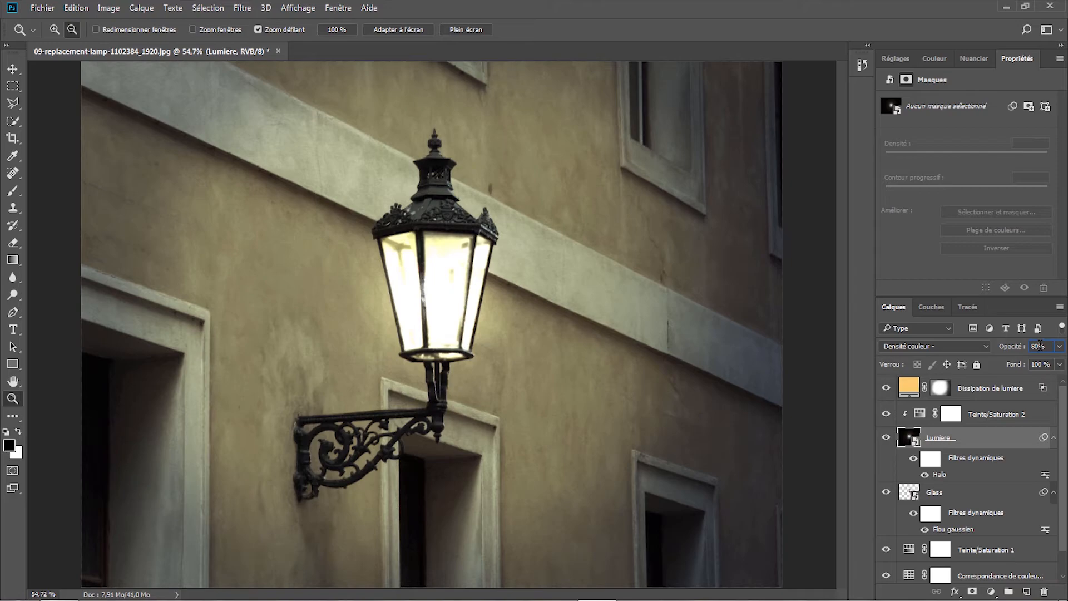
# Try opacities of 60%, 80% and 90% on the Dissipation de lumiere layer and return it to 100%.
pyautogui.click(998, 390)
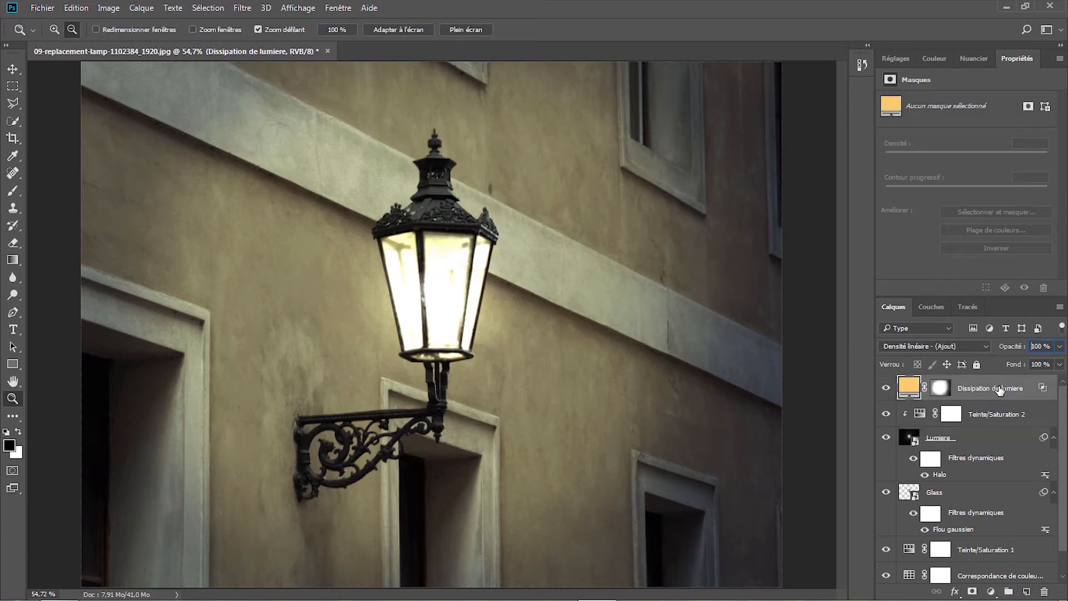
pyautogui.click(1038, 346)
pyautogui.write('60')
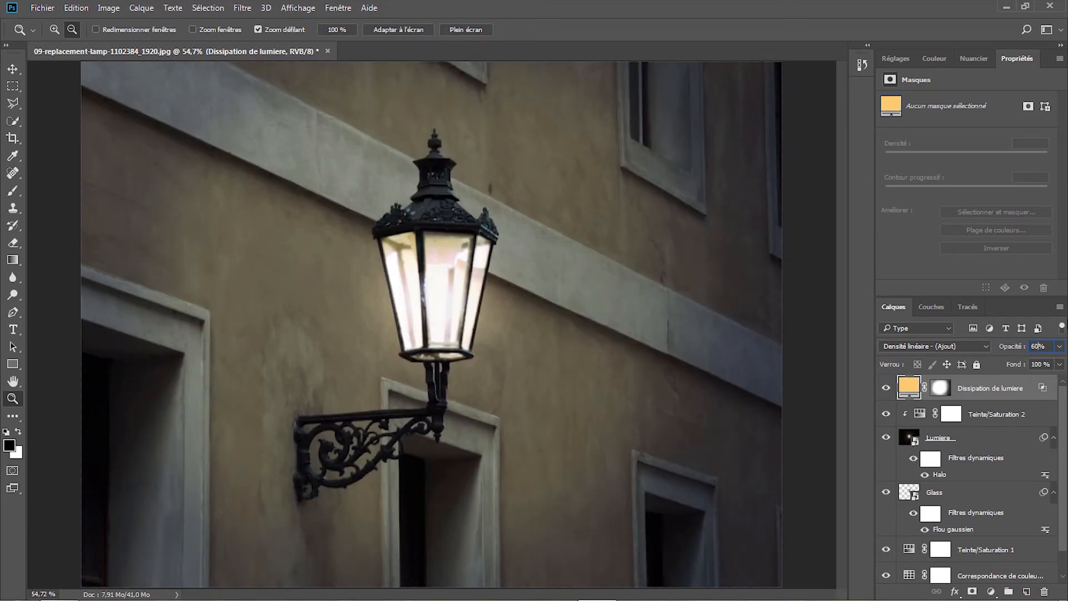
pyautogui.press('Delete')
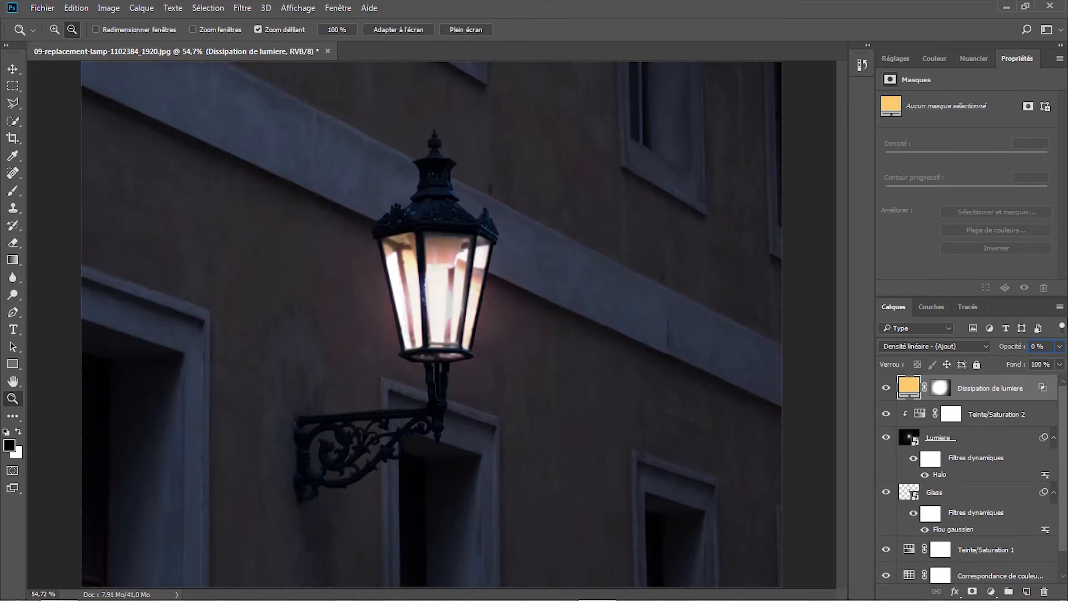
pyautogui.write('8')
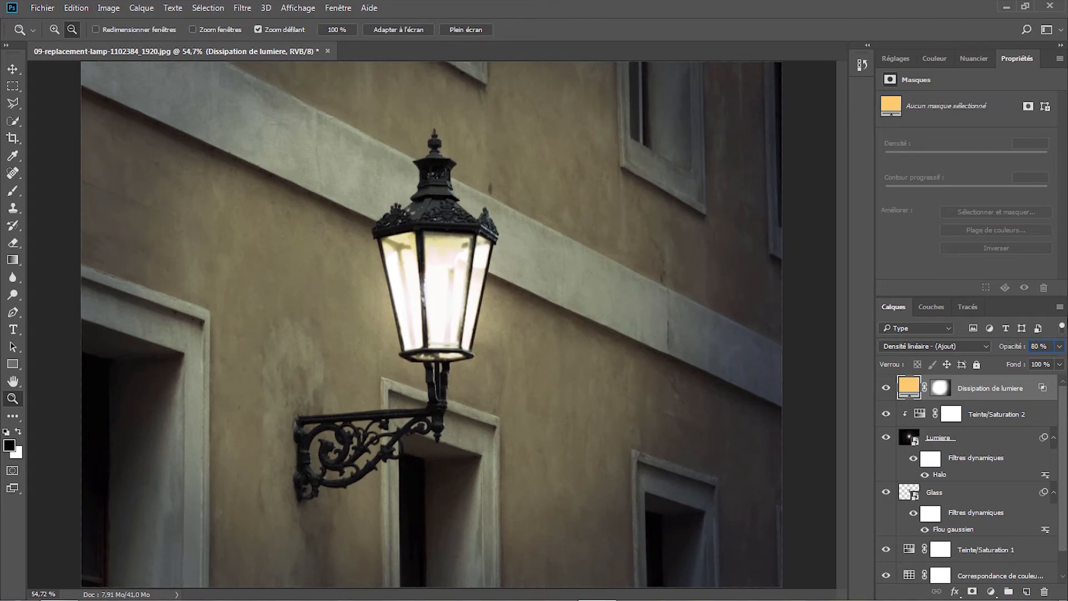
pyautogui.press('BackSpace')
pyautogui.write('9')
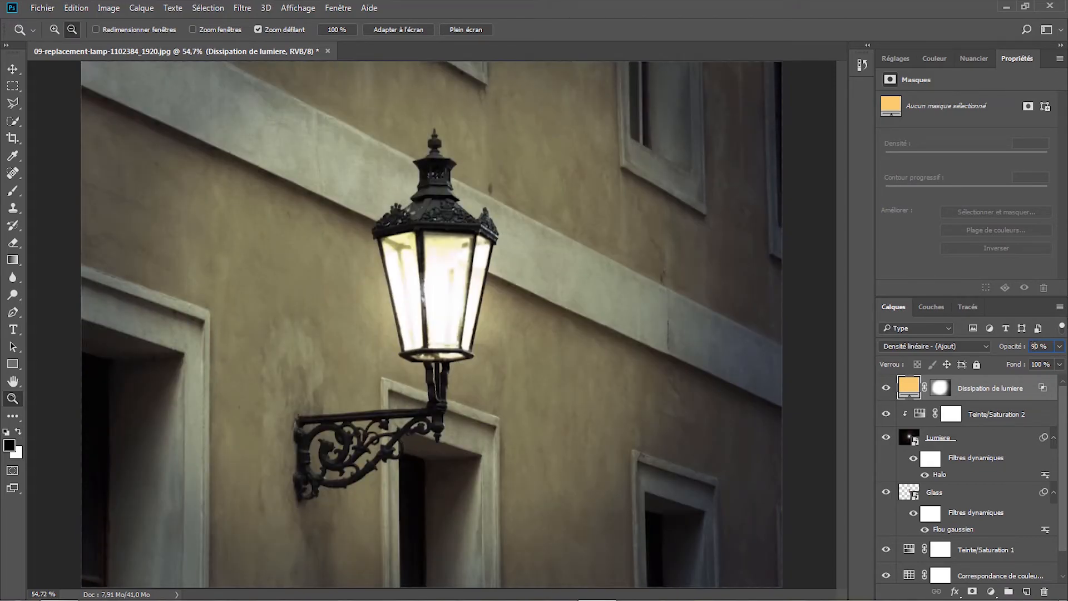
pyautogui.click(1060, 347)
pyautogui.moveTo(1052, 362); pyautogui.dragTo(1058, 363)
pyautogui.click(1063, 348)
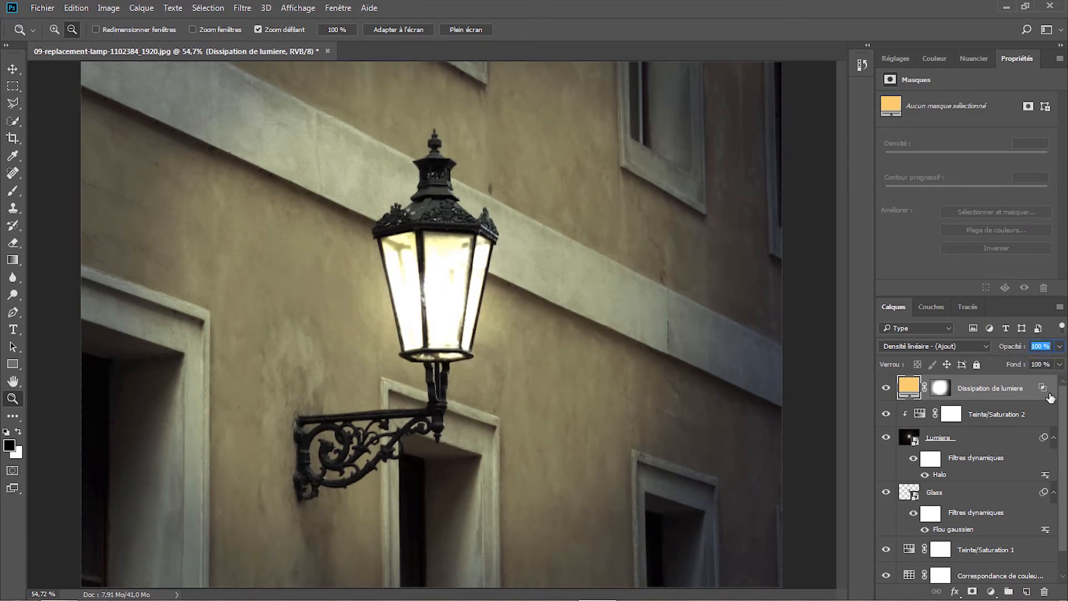
# Try radii of 5 and 10 pixels for the Glass layer's Flou gaussien smart filter and return to 2 pixels.
pyautogui.doubleClick(960, 528)
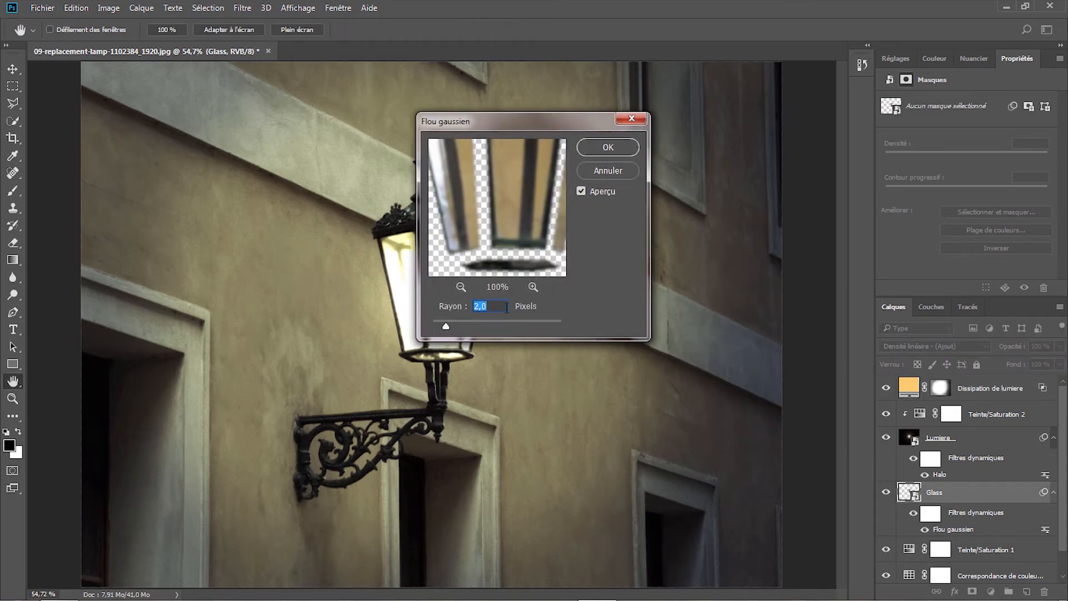
pyautogui.moveTo(560, 119); pyautogui.dragTo(791, 52)
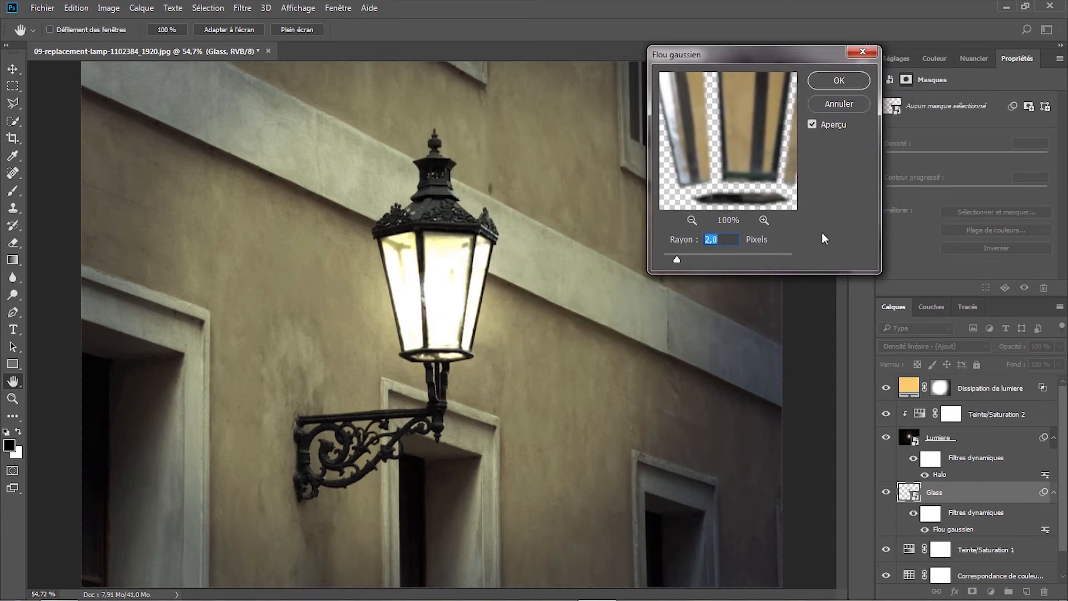
pyautogui.write('5')
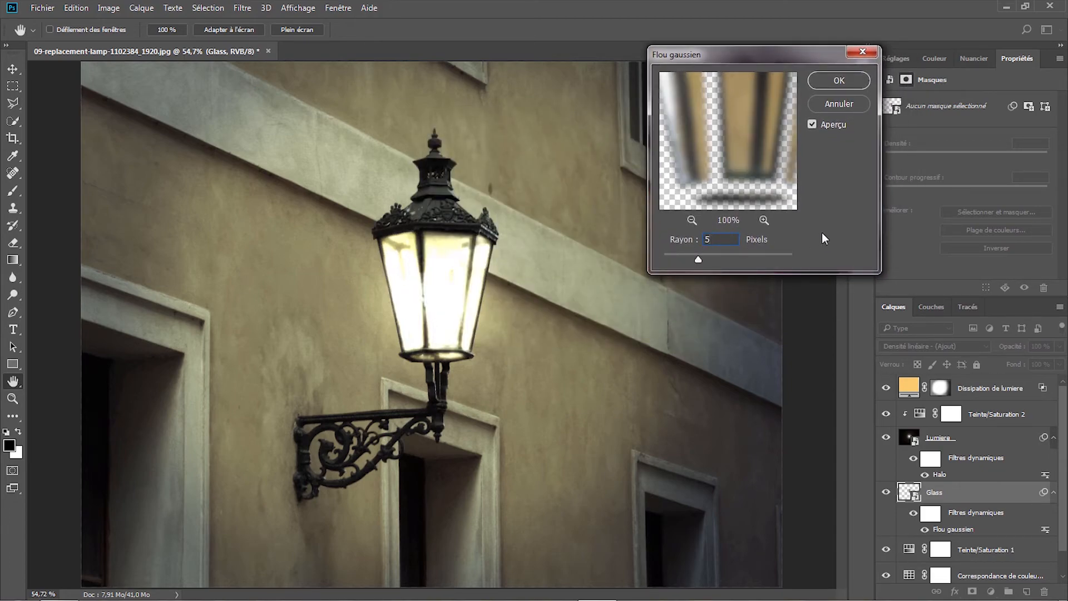
pyautogui.press('BackSpace')
pyautogui.write('10')
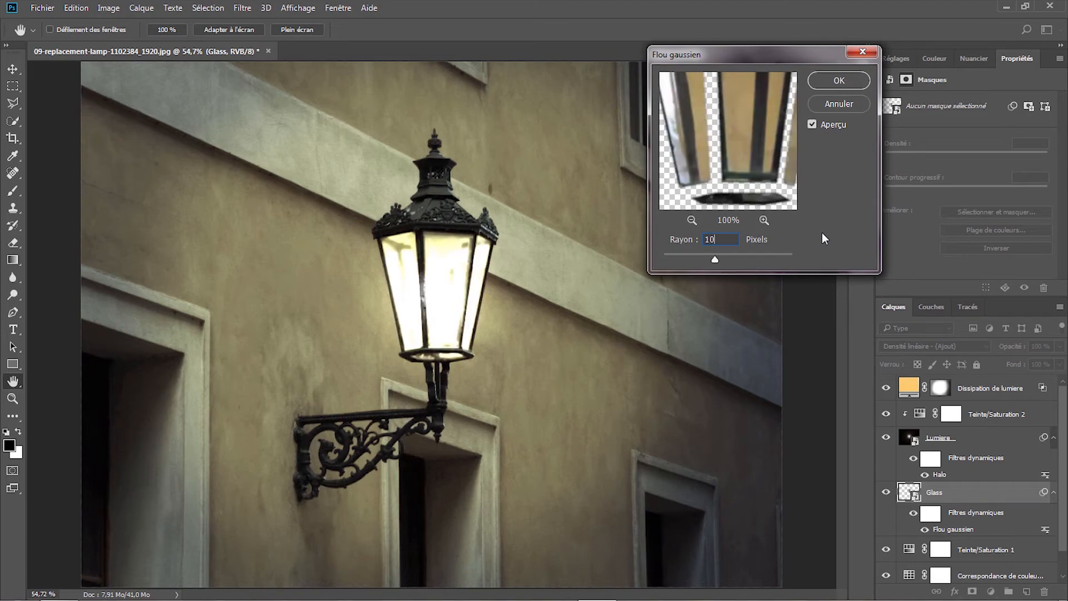
pyautogui.press('BackSpace')
pyautogui.press('BackSpace')
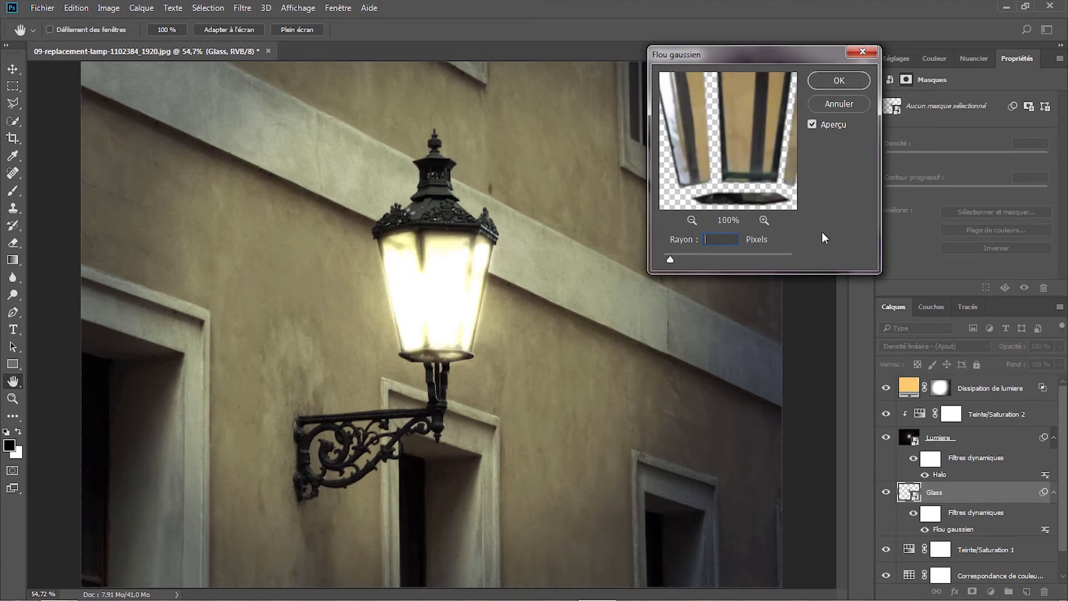
pyautogui.write('2')
pyautogui.click(852, 83)
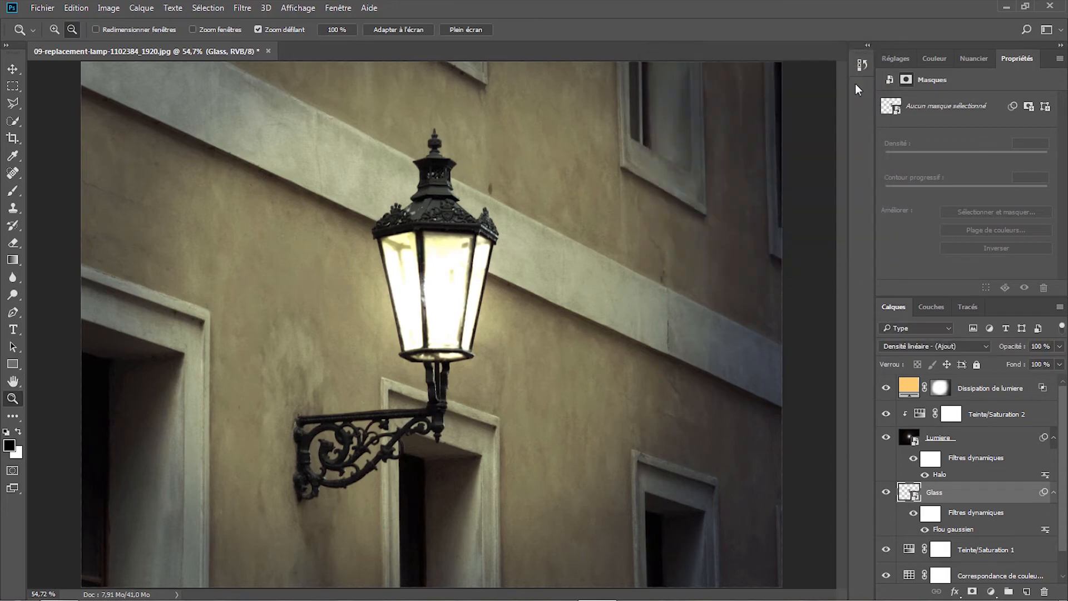
# Hide the Dissipation de lumiere layer and set the hue of the Teinte/Saturation 2 adjustment to 30.
pyautogui.click(886, 389)
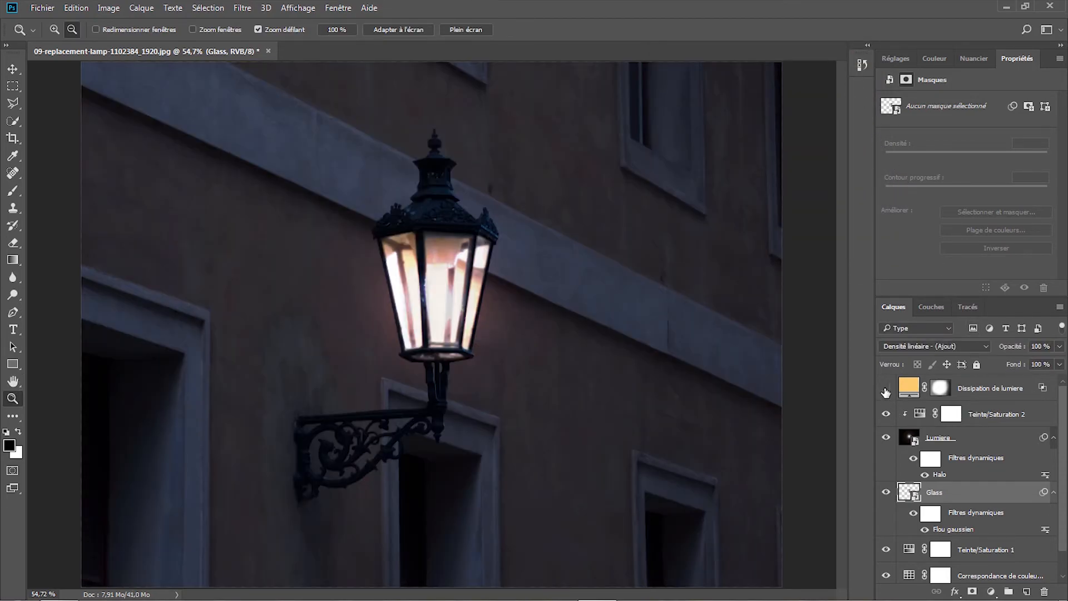
pyautogui.click(950, 414)
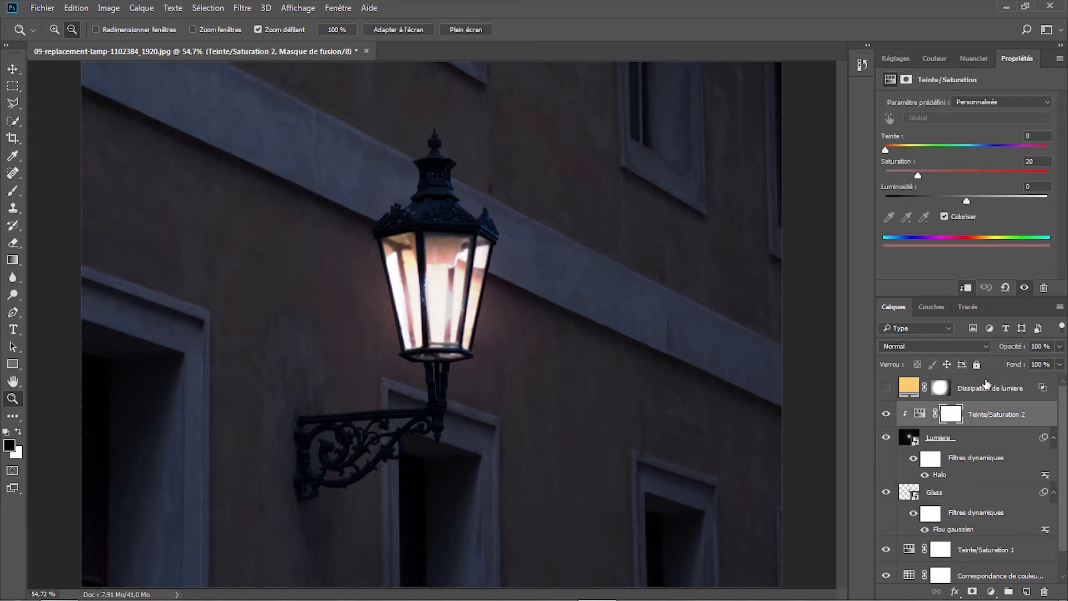
pyautogui.click(1032, 186)
pyautogui.click(1034, 136)
pyautogui.write('30')
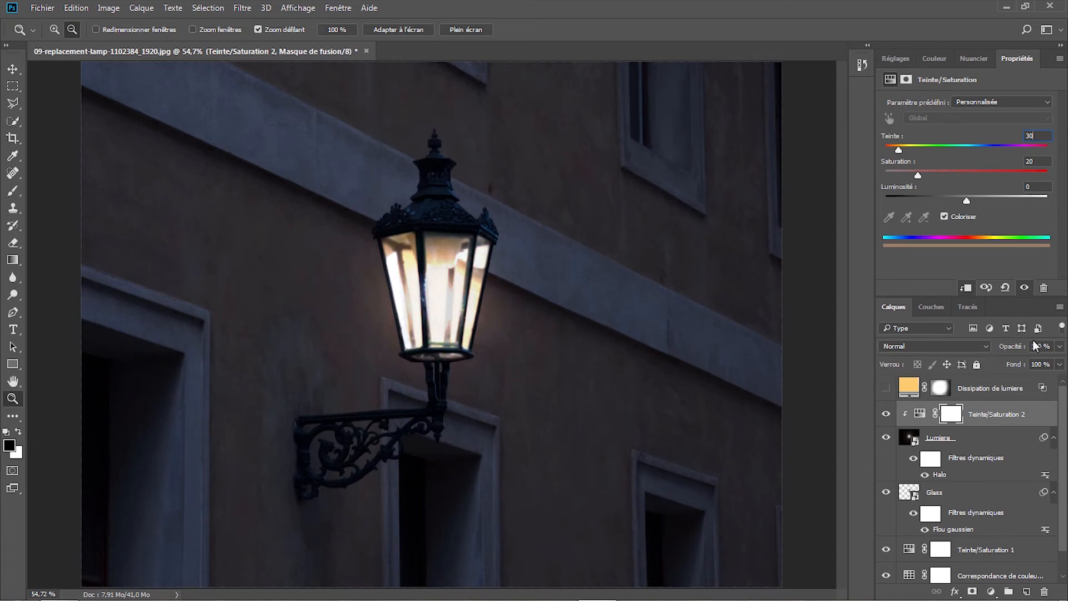
# Set the Lumiere layer's opacity to 60% and show the Dissipation de lumiere layer again.
pyautogui.hotkey('alt', 'shift', 'b')
pyautogui.click(987, 444)
pyautogui.press('8')
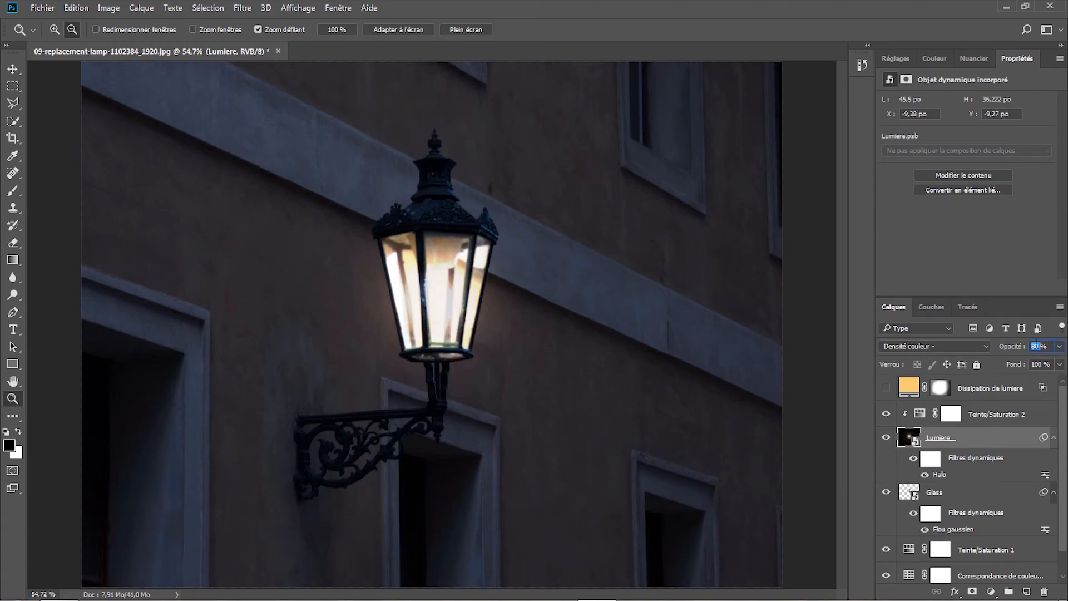
pyautogui.press('6')
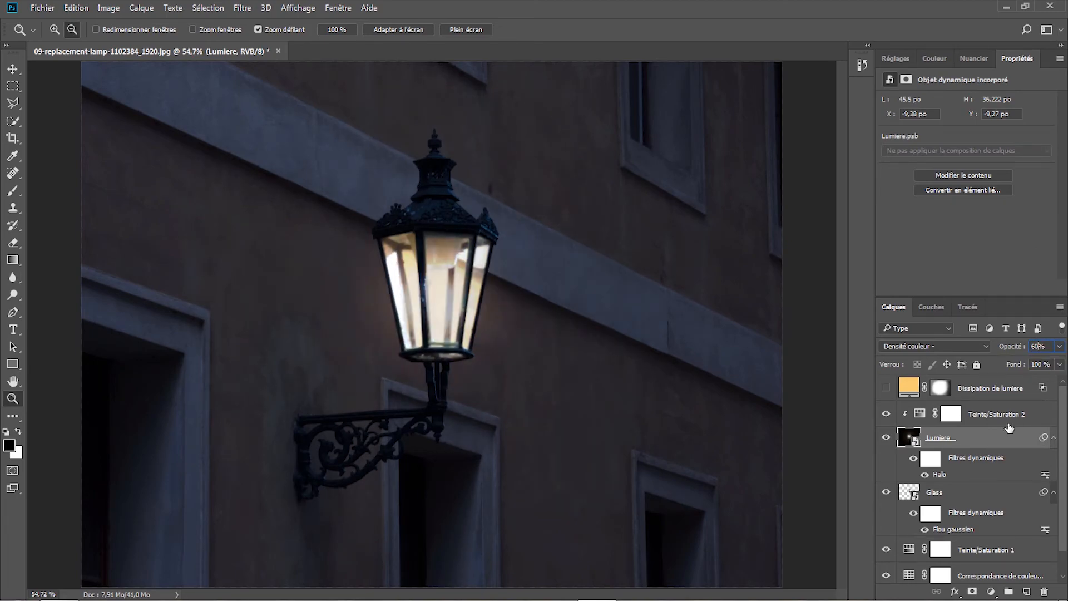
pyautogui.click(887, 388)
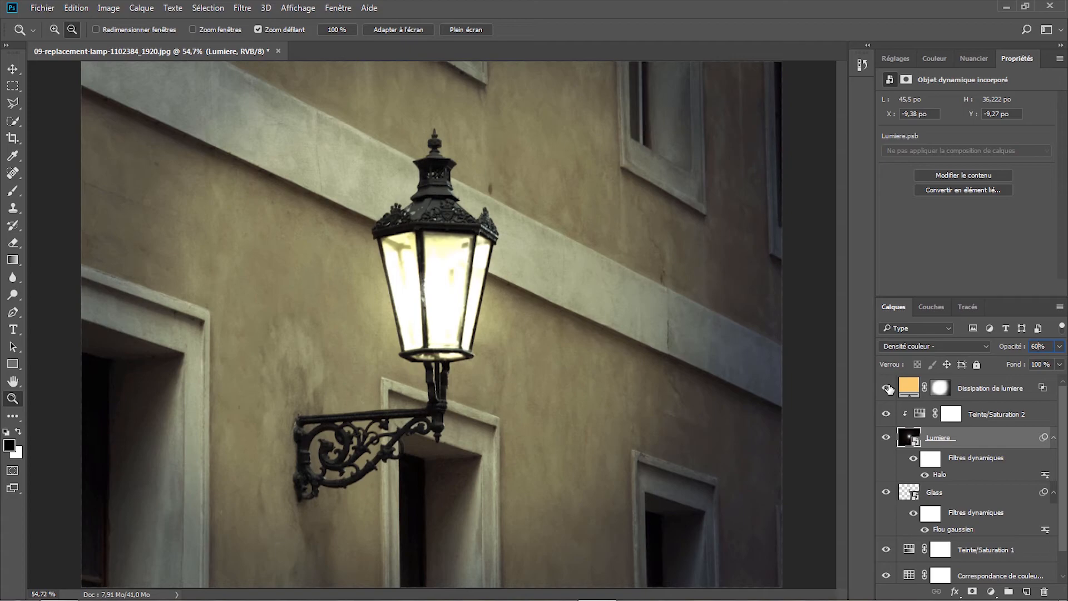
# Group all layers from Dissipation de lumiere down to the Correspondance de couleurs adjustment, leaving the Arrière-plan layer outside.
pyautogui.click(968, 390)
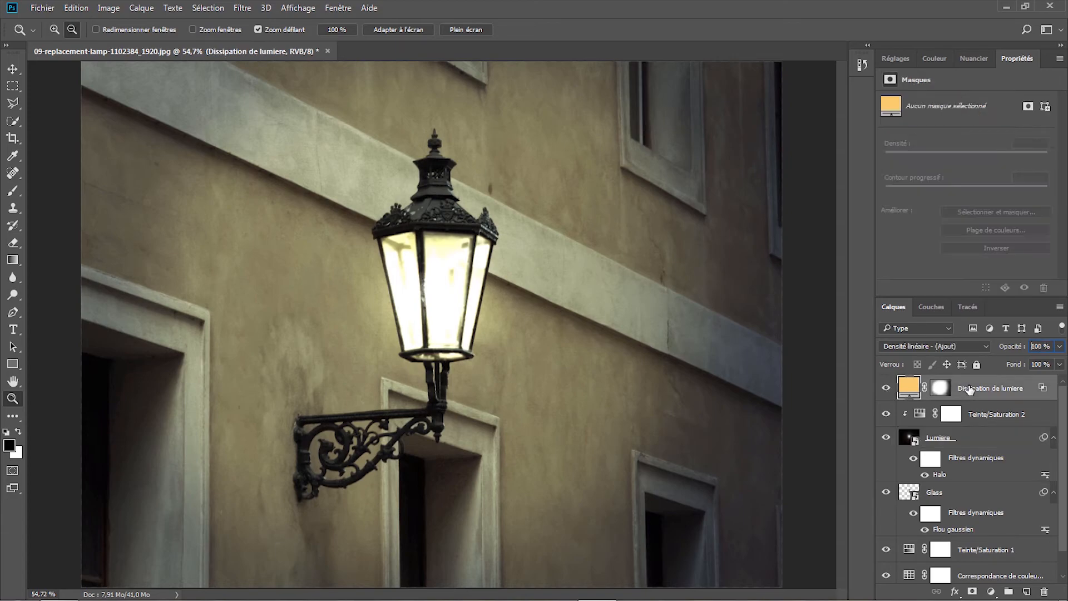
pyautogui.scroll(-1, 1063, 549)
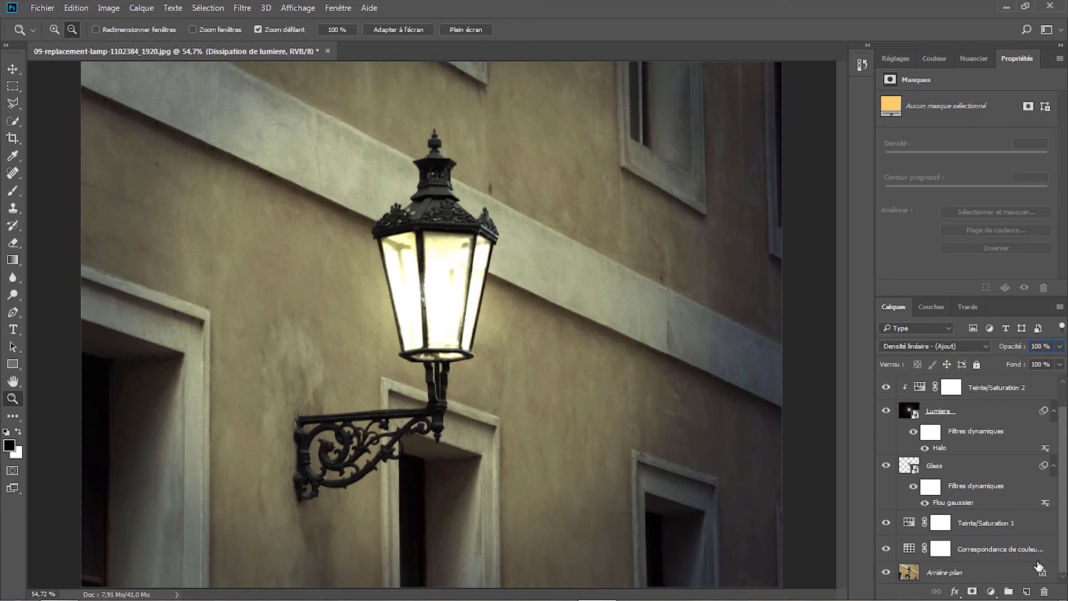
pyautogui.keyDown('shift'); pyautogui.click(980, 550); pyautogui.keyUp('shift')
pyautogui.hotkey('ctrl', 'g')
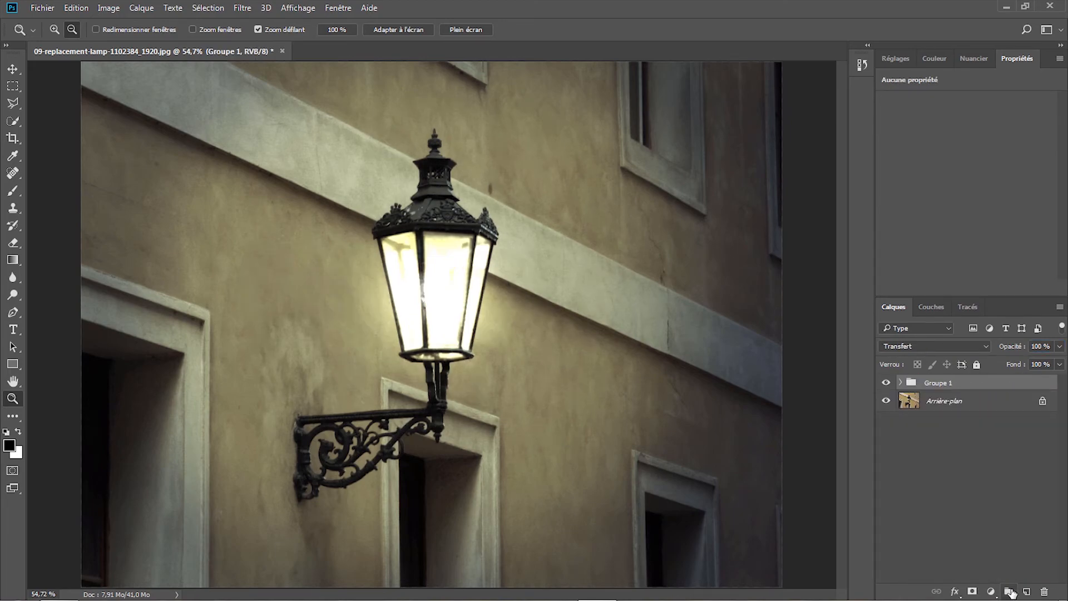
# Toggle the layer group's visibility to compare the edited scene with the original photo, and expand the group.
pyautogui.click(886, 383)
pyautogui.click(886, 382)
pyautogui.click(901, 383)
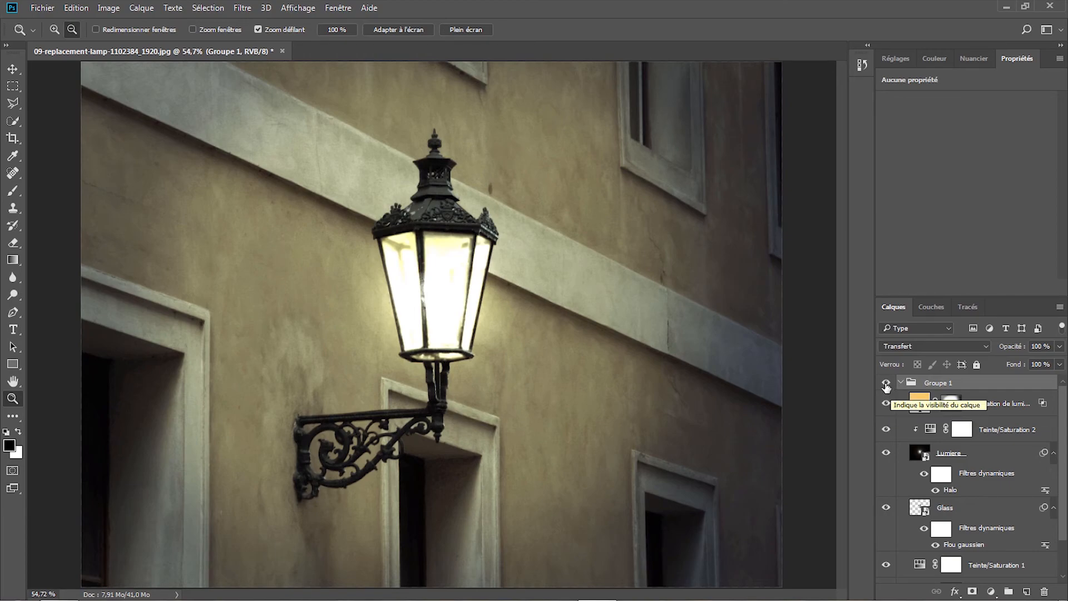
pyautogui.click(886, 384)
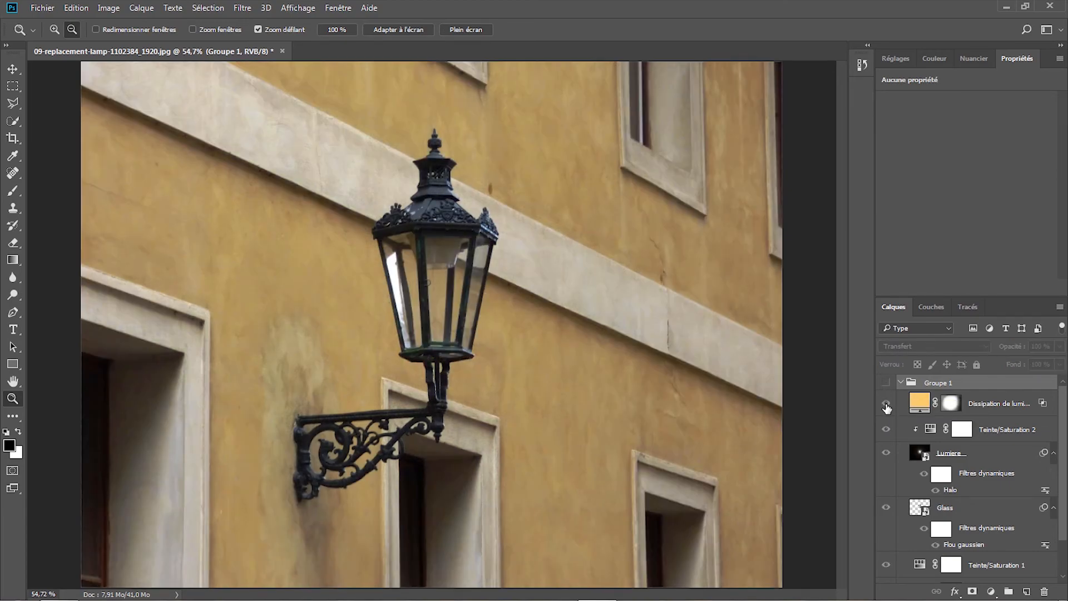
pyautogui.click(886, 384)
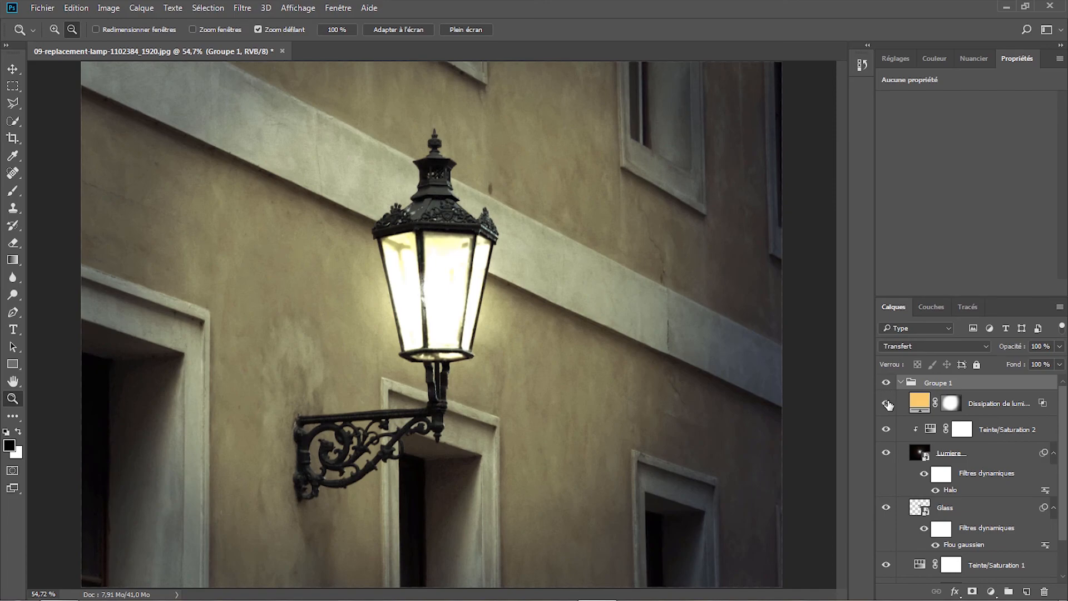
# Compare the original photo with the effect without Dissipation de lumiere, restore that layer's visibility and collapse the group.
pyautogui.click(886, 404)
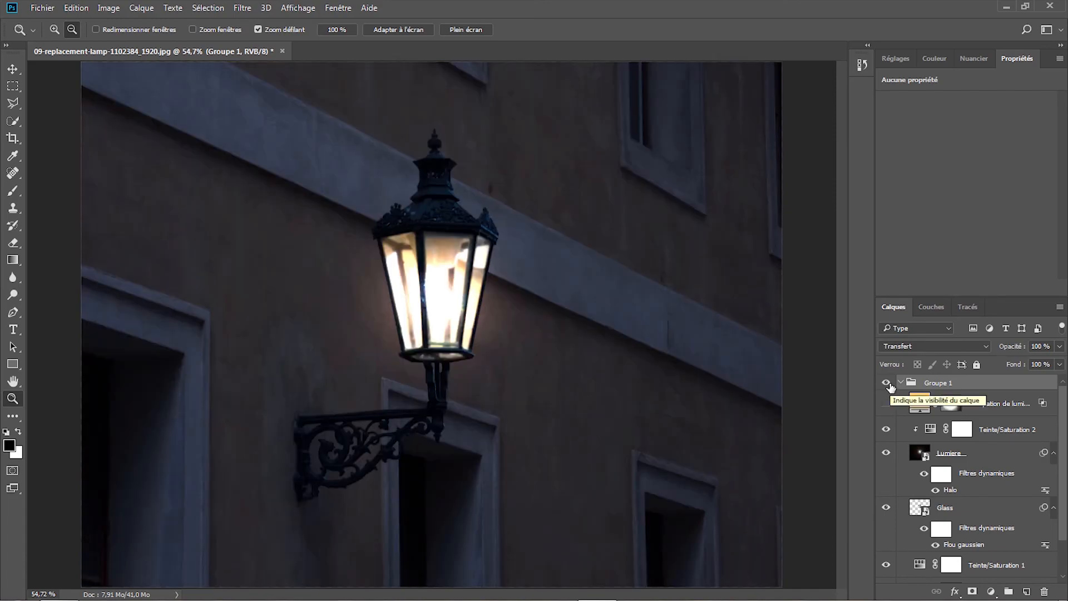
pyautogui.click(887, 384)
pyautogui.click(888, 384)
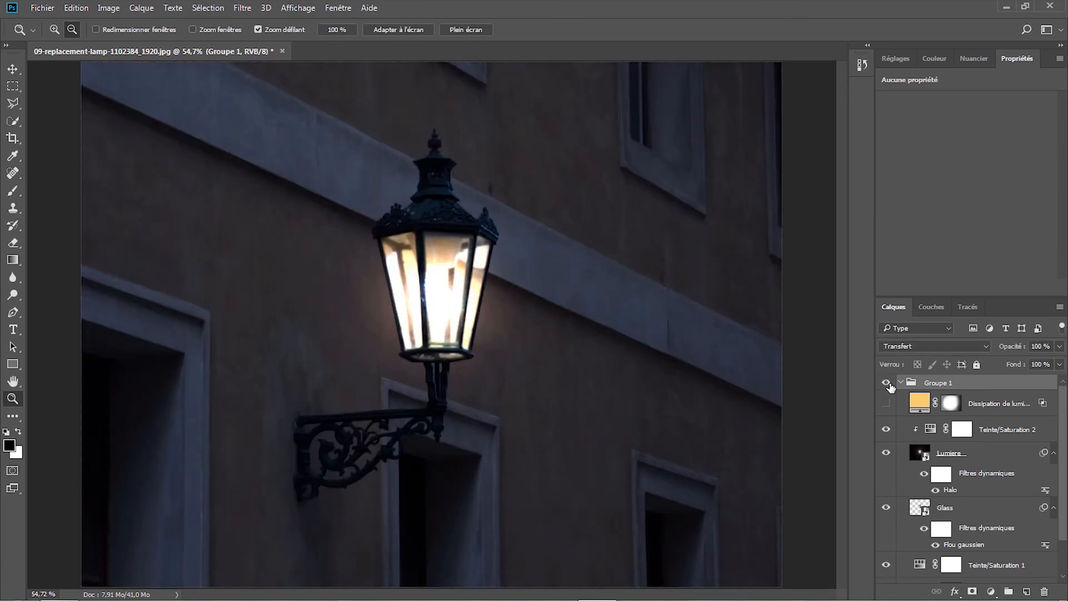
pyautogui.click(887, 404)
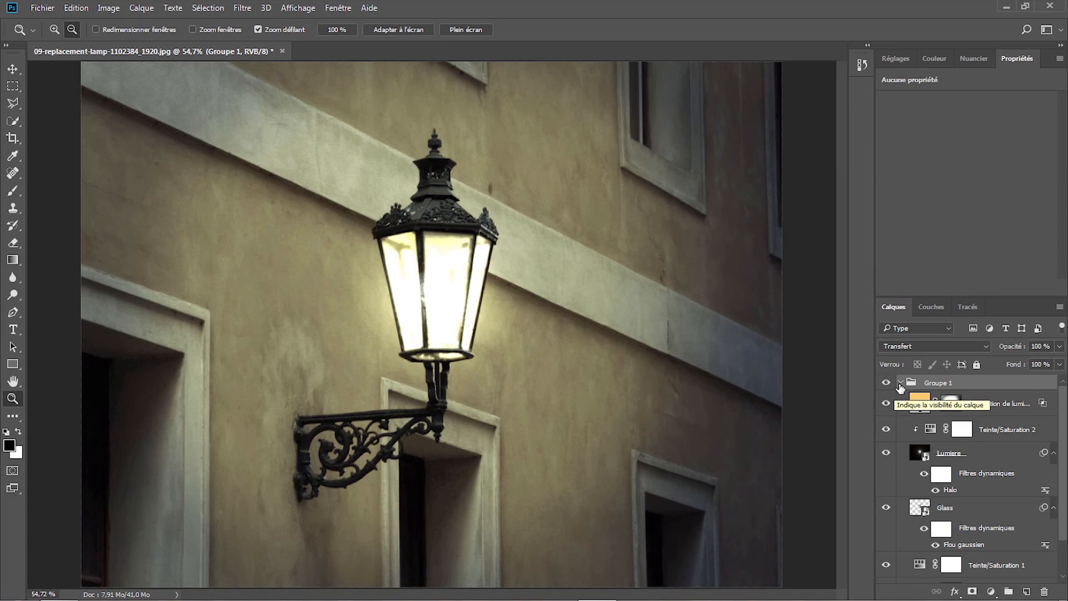
pyautogui.click(901, 384)
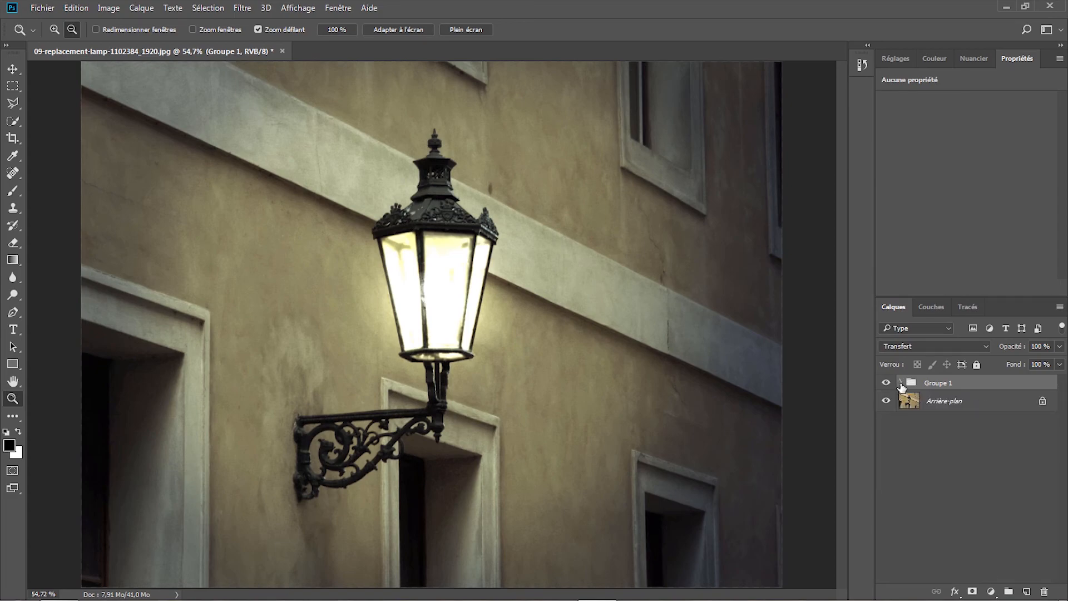